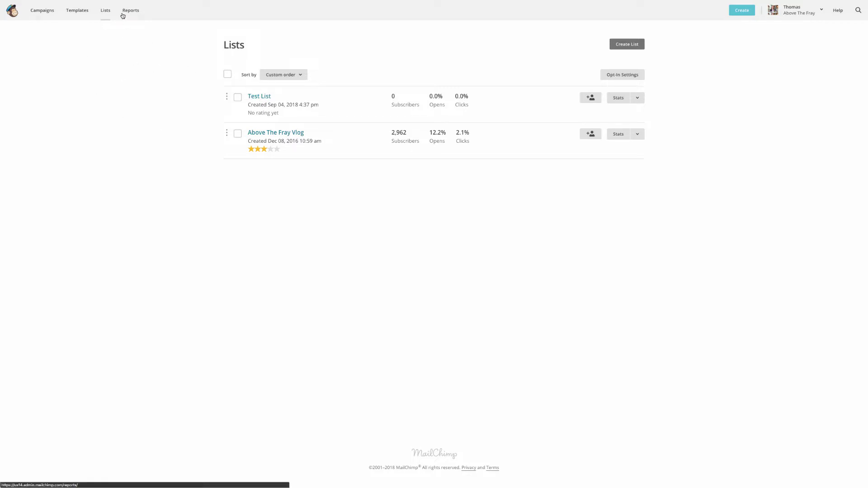
Start a new email campaign of the automated type using the custom automation option.
{"action": "left_click", "coordinate": [43, 11]}
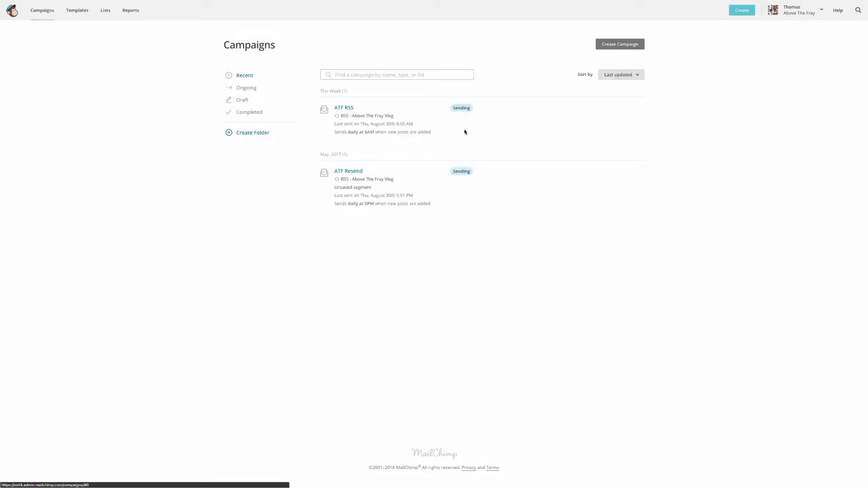
{"action": "left_click", "coordinate": [604, 45]}
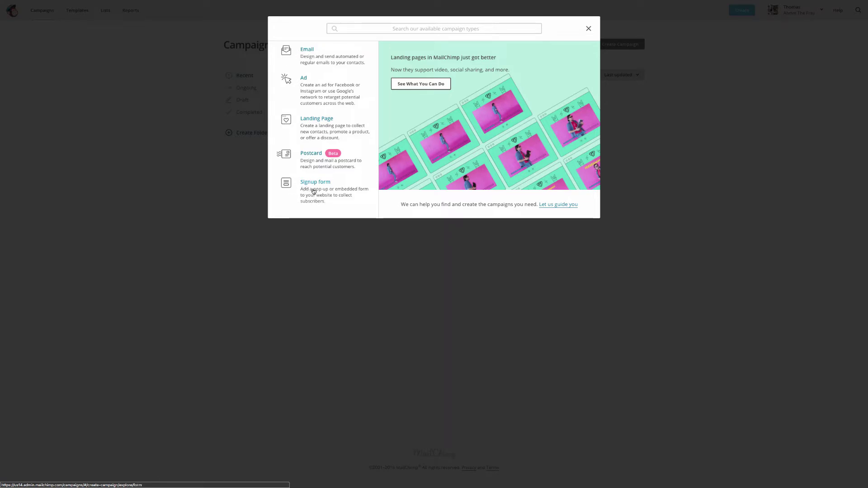
{"action": "left_click", "coordinate": [309, 53]}
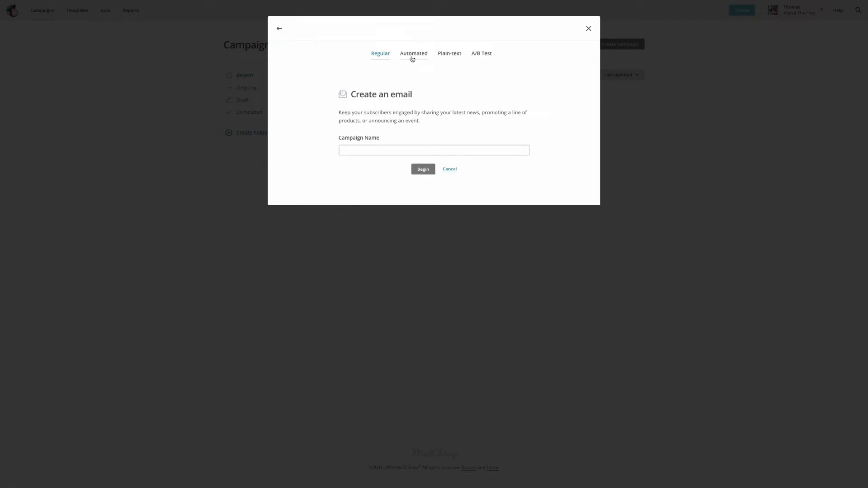
{"action": "left_click", "coordinate": [413, 57]}
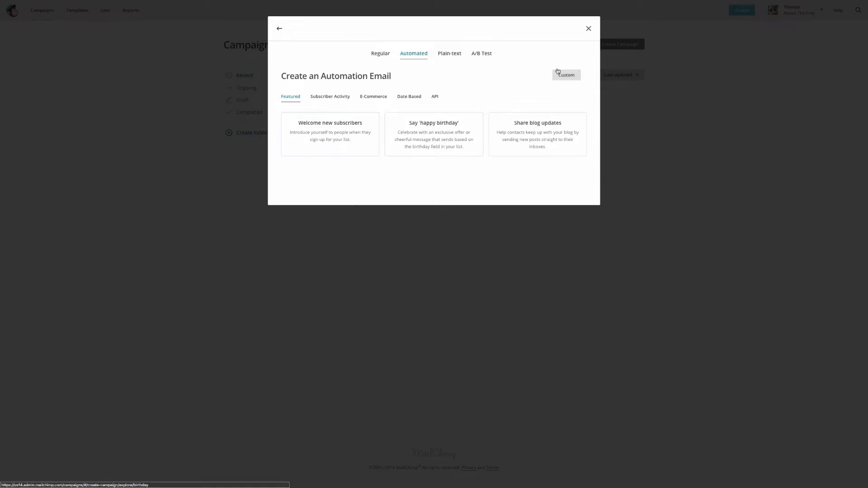
{"action": "left_click", "coordinate": [573, 75]}
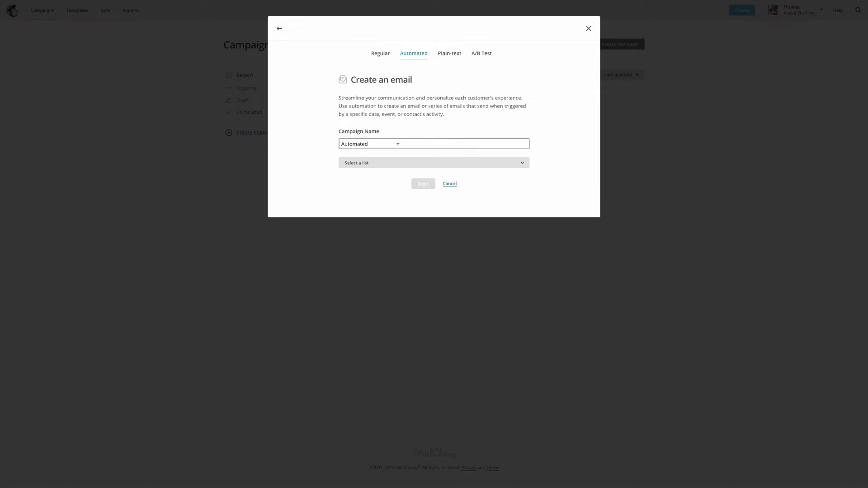
Name the automated campaign "New Test List", assign it to Test List and begin the workflow.
{"action": "left_click_drag", "start_coordinate": [382, 142], "coordinate": [322, 140]}
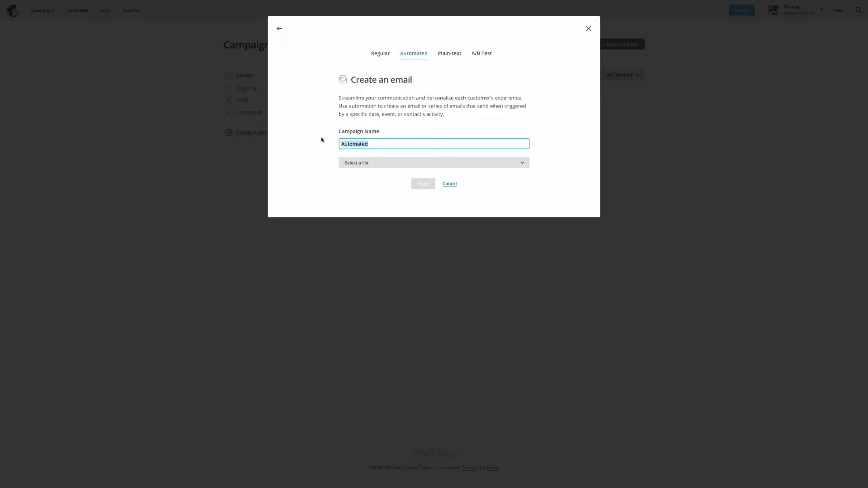
{"action": "type", "text": "New Test List"}
{"action": "left_click", "coordinate": [364, 164]}
{"action": "left_click", "coordinate": [362, 196]}
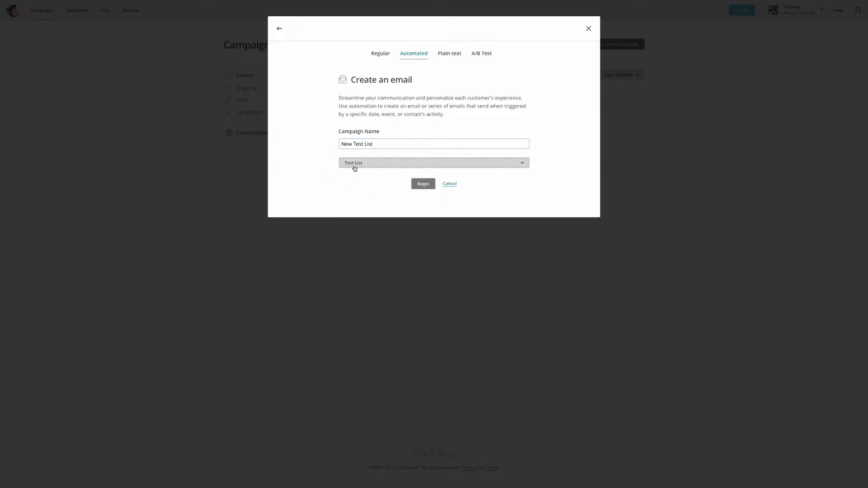
{"action": "left_click", "coordinate": [421, 185]}
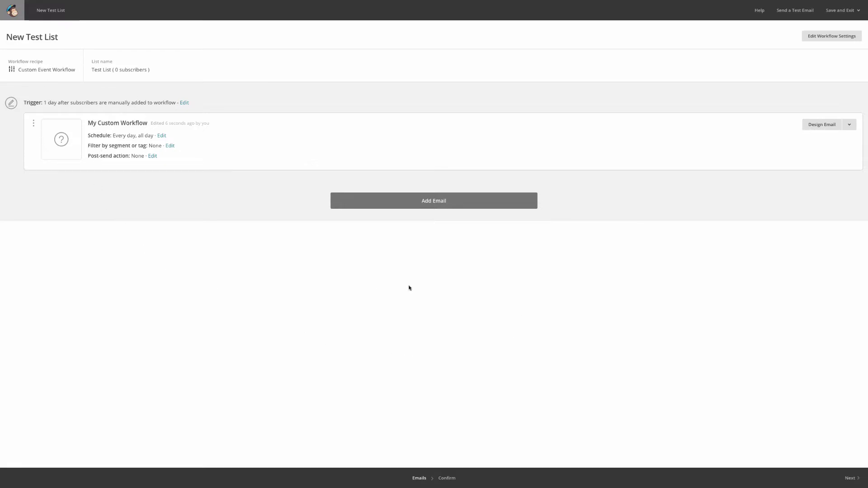
Add a second email to the workflow and delete it again, entering DELETE as the confirmation.
{"action": "left_click", "coordinate": [421, 205]}
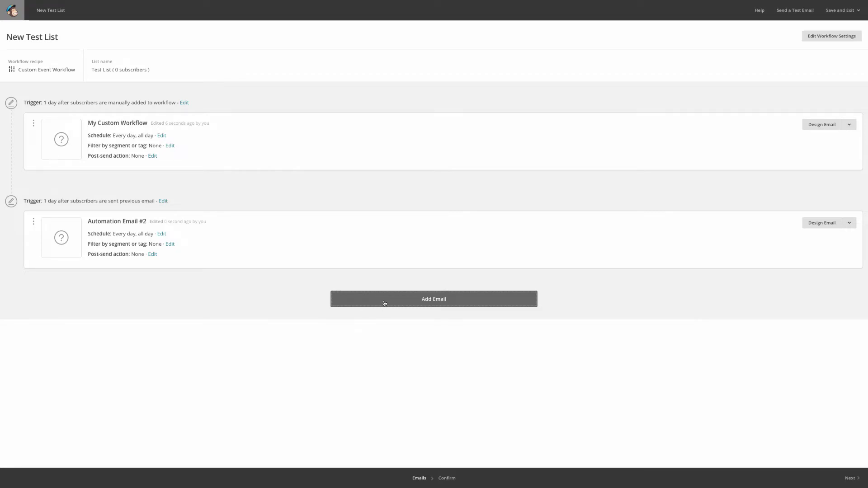
{"action": "left_click", "coordinate": [849, 224]}
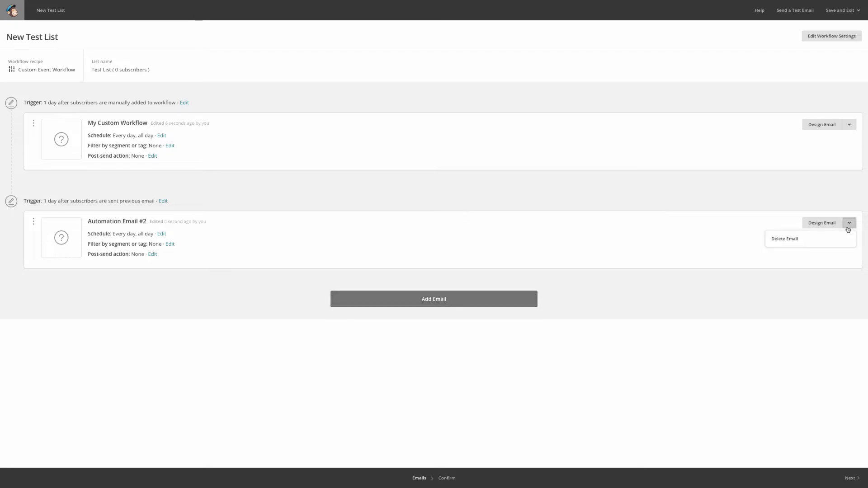
{"action": "left_click", "coordinate": [806, 238]}
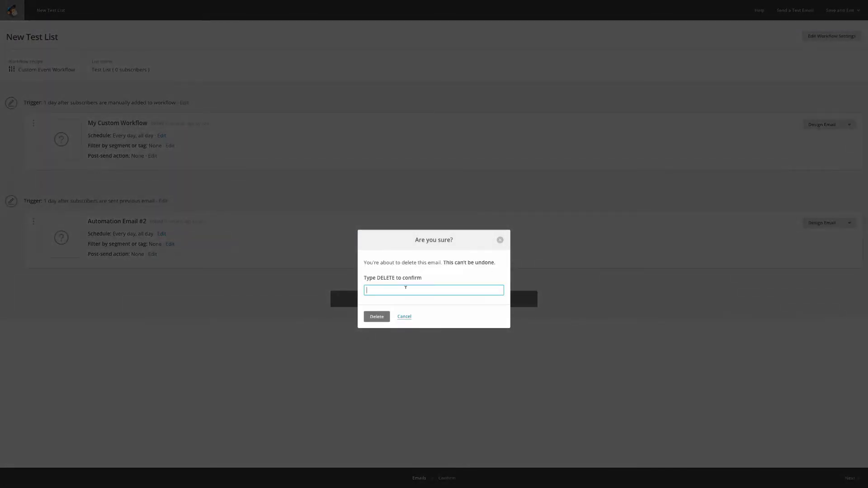
{"action": "type", "text": "DELETE"}
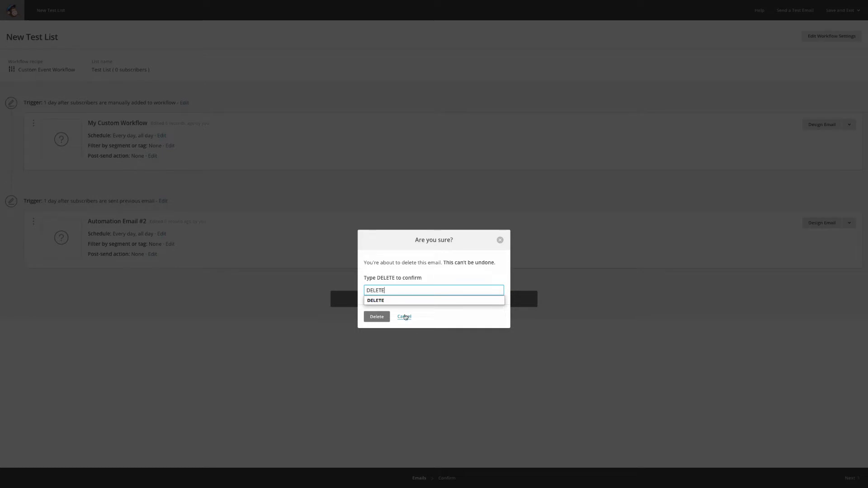
{"action": "left_click", "coordinate": [377, 317]}
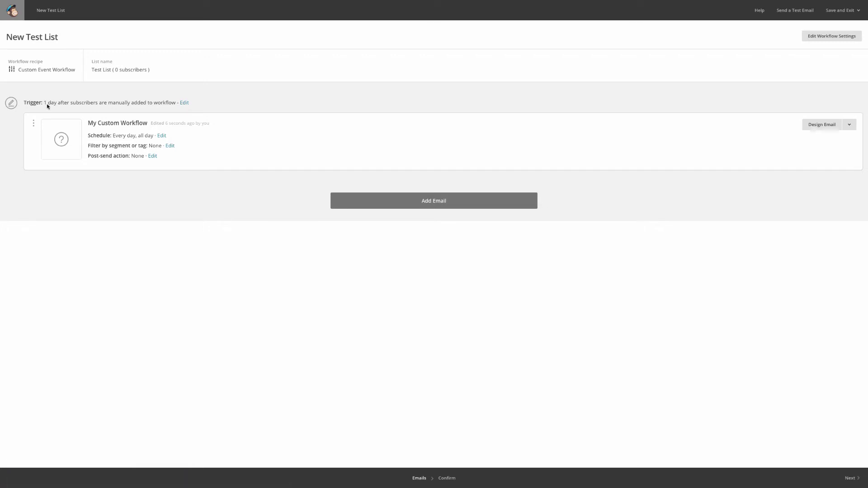
Set the workflow trigger's delay to immediately and update the trigger.
{"action": "left_click", "coordinate": [184, 103]}
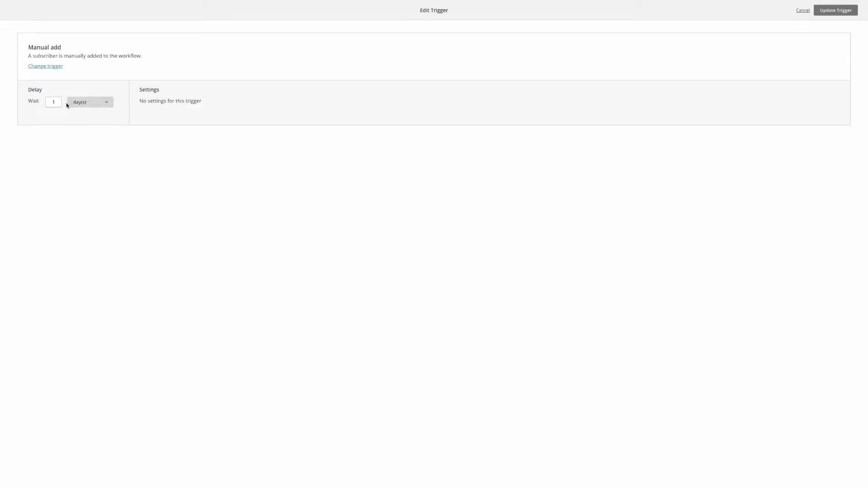
{"action": "left_click", "coordinate": [86, 102]}
{"action": "left_click", "coordinate": [84, 90]}
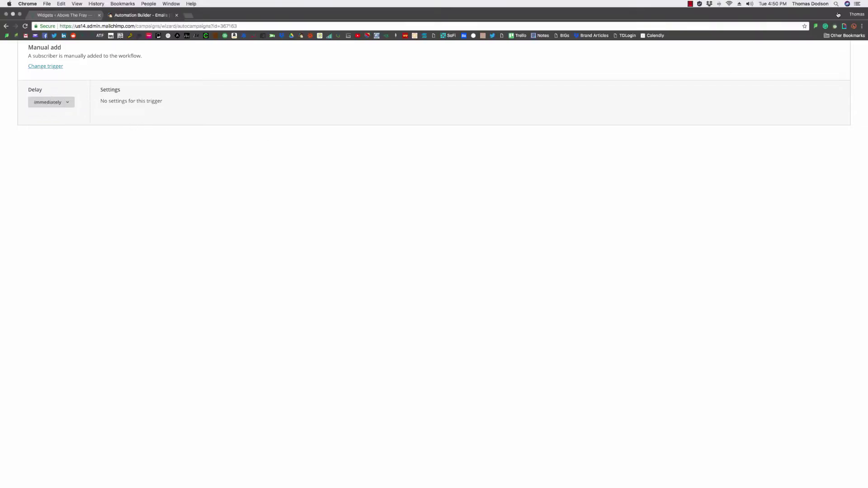
{"action": "left_click", "coordinate": [827, 12]}
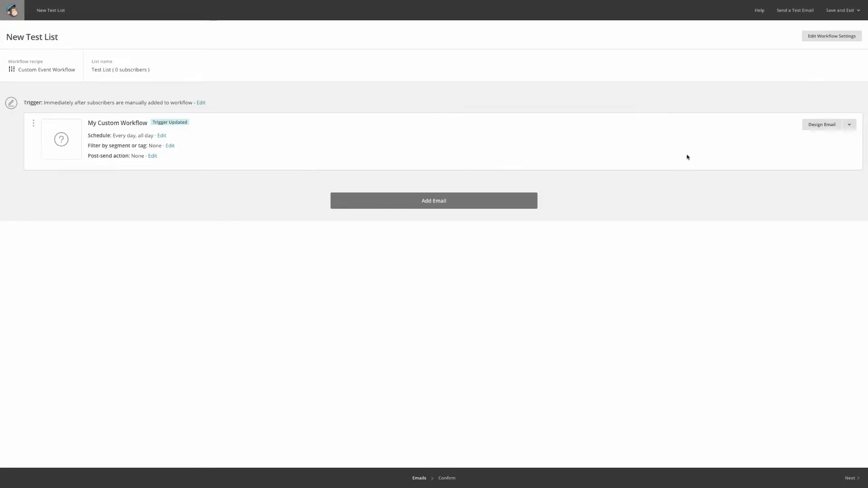
Open the My Custom Workflow email's design setup and enter the subject "Welcome!" and preview text "So glad you're here".
{"action": "left_click", "coordinate": [816, 127]}
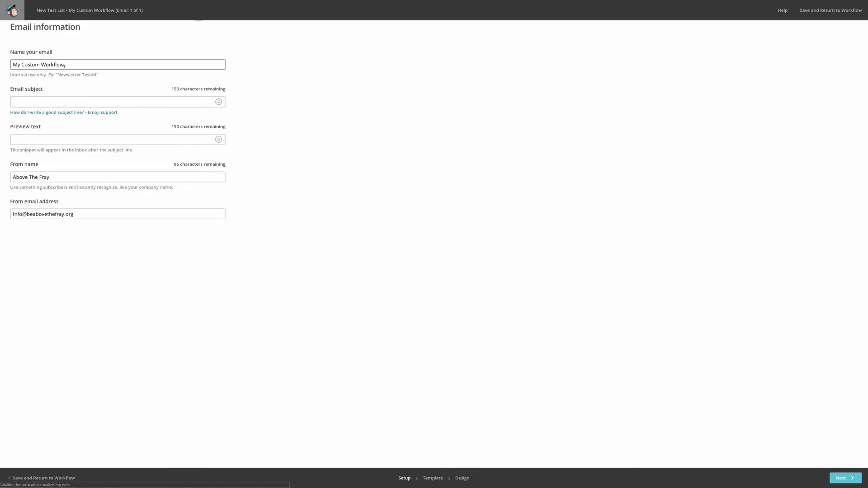
{"action": "left_click", "coordinate": [46, 100]}
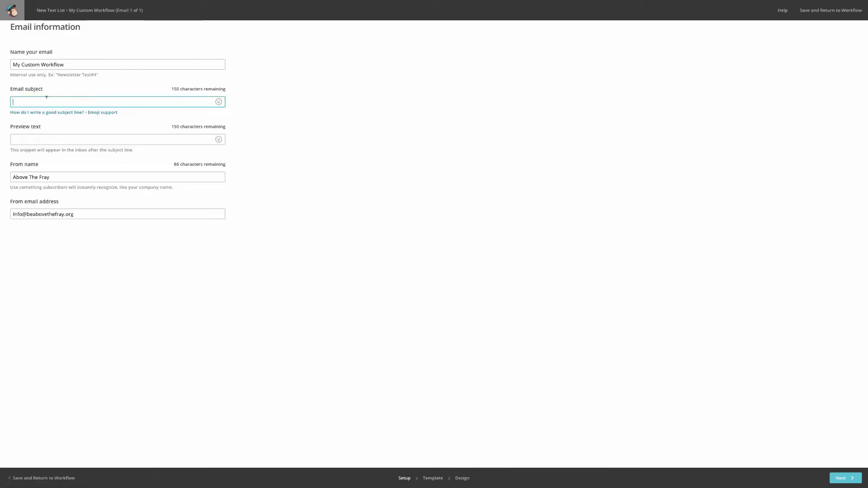
{"action": "type", "text": "Welcome"}
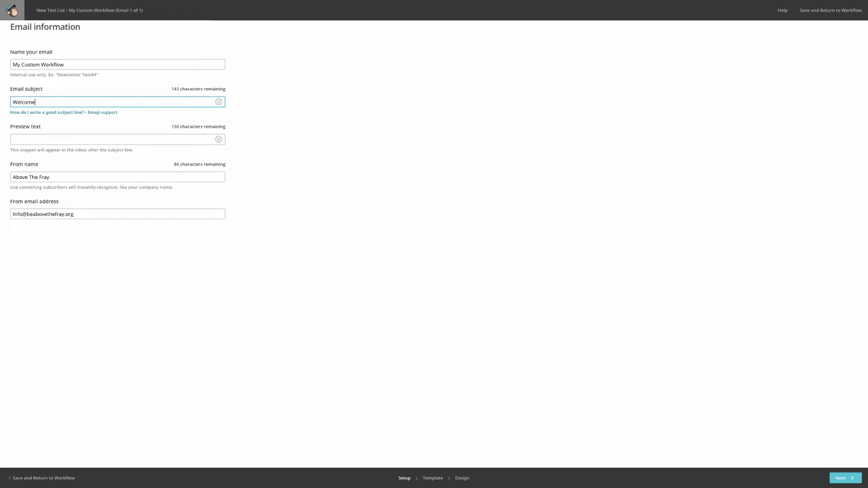
{"action": "type", "text": "!"}
{"action": "left_click", "coordinate": [26, 137]}
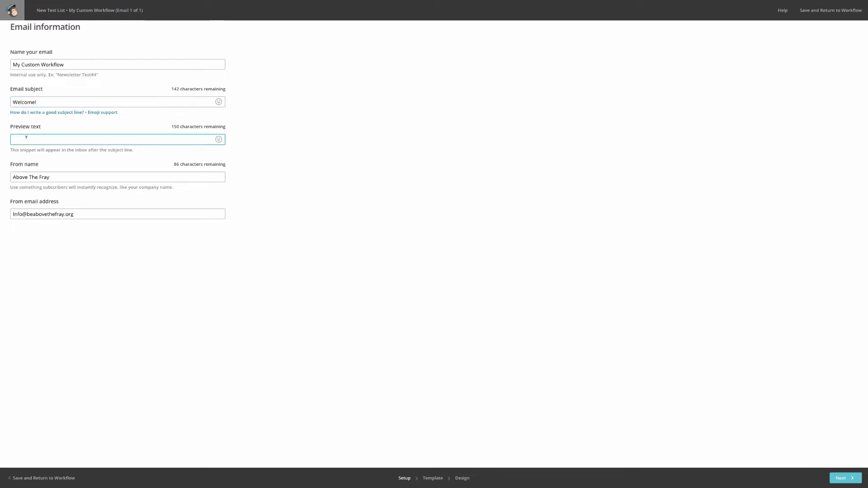
{"action": "type", "text": "So glad you're here"}
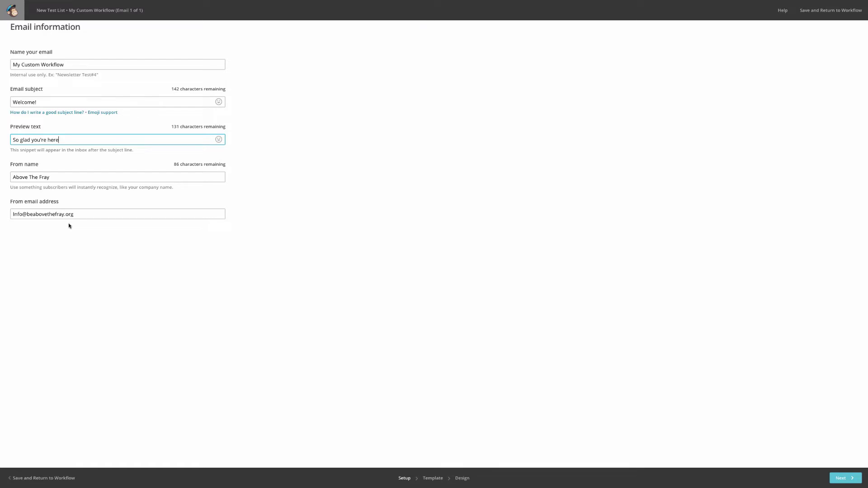
Continue to template selection and choose the Simple Text layout for the email.
{"action": "left_click", "coordinate": [833, 481]}
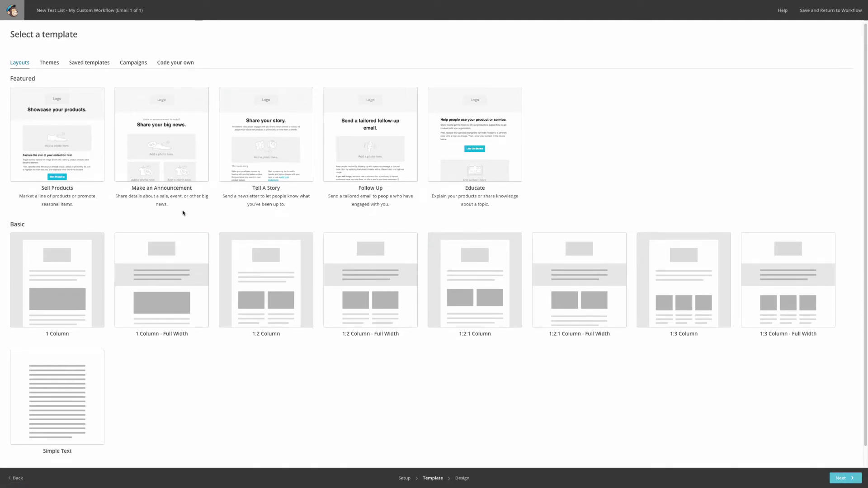
{"action": "scroll", "coordinate": [444, 244], "scroll_direction": "down", "scroll_amount": 1}
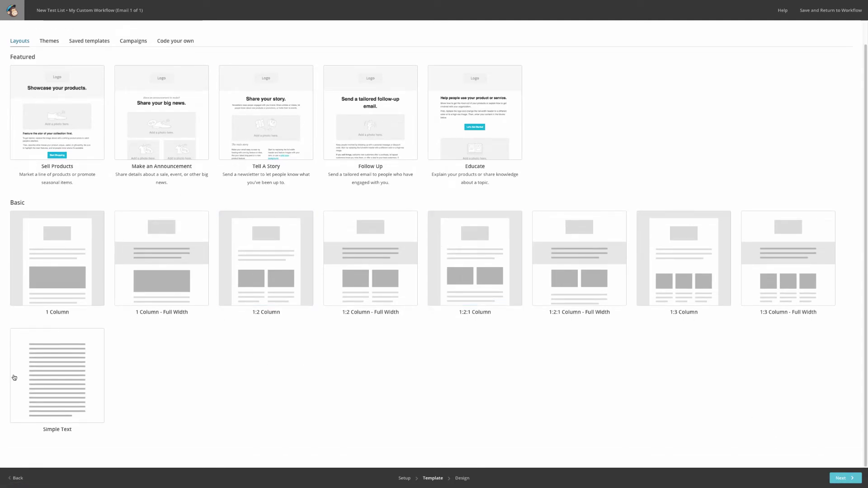
{"action": "left_click", "coordinate": [52, 369]}
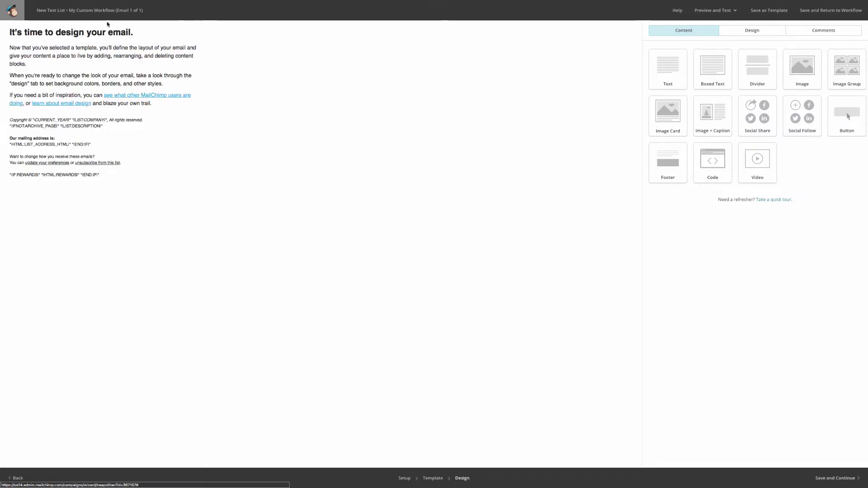
Replace the email's heading text with "Test Email".
{"action": "mouse_move", "coordinate": [136, 33]}
{"action": "left_click", "coordinate": [163, 34]}
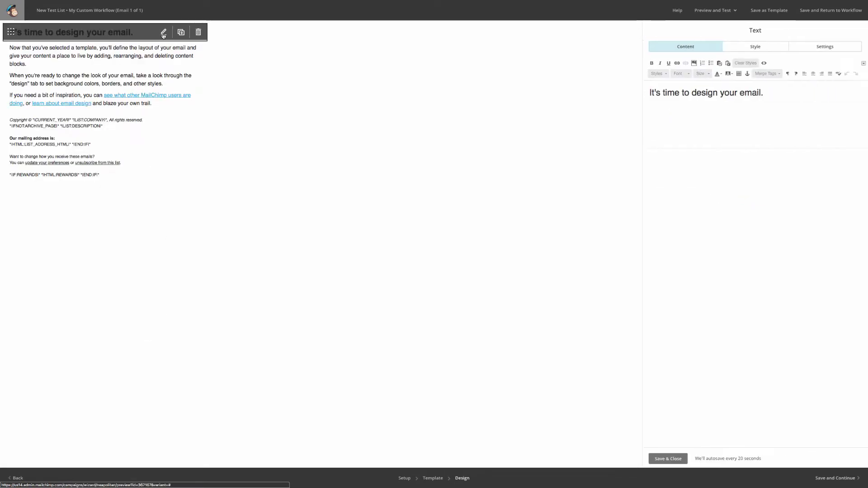
{"action": "type", "text": "Test "}
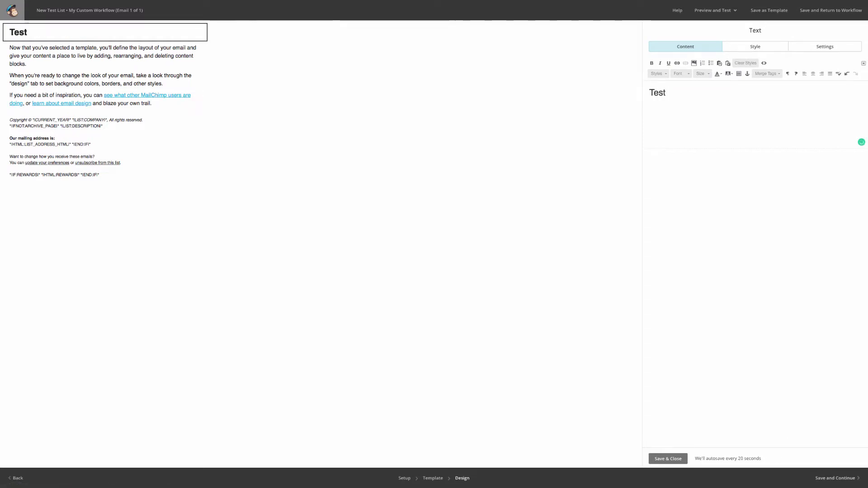
{"action": "type", "text": "Email"}
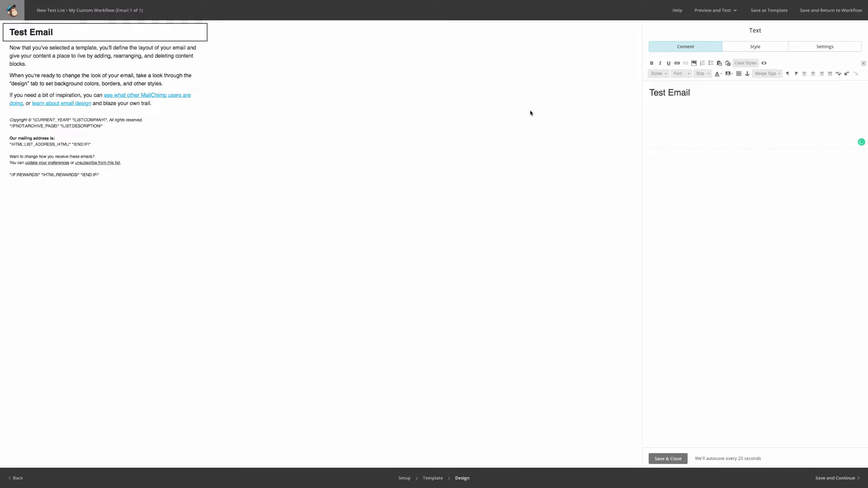
Replace the body text with "Test this bad boy out!" and "Boom. This is the email that people will get when they sign up. :)".
{"action": "mouse_move", "coordinate": [8, 46]}
{"action": "left_click", "coordinate": [164, 49]}
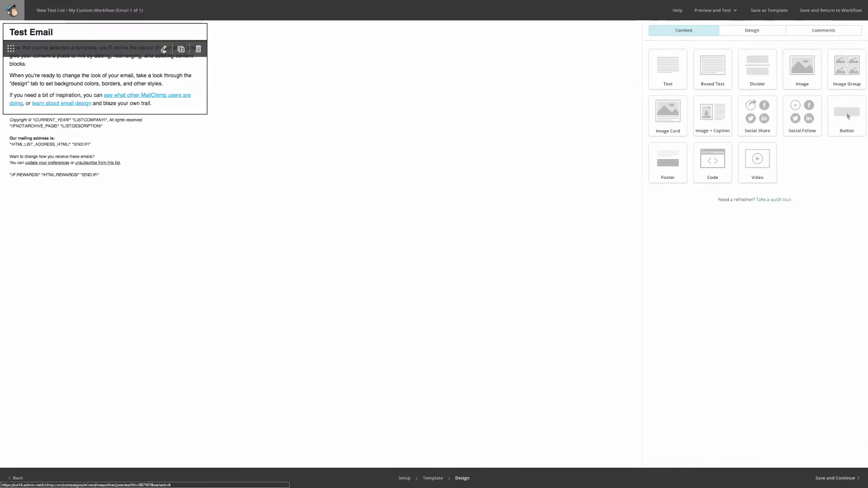
{"action": "key", "text": "ctrl+a"}
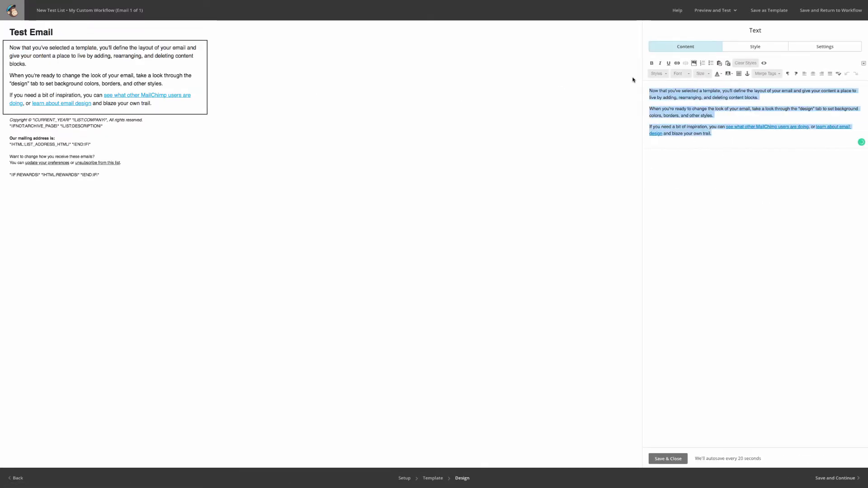
{"action": "type", "text": "Test this bad boy"}
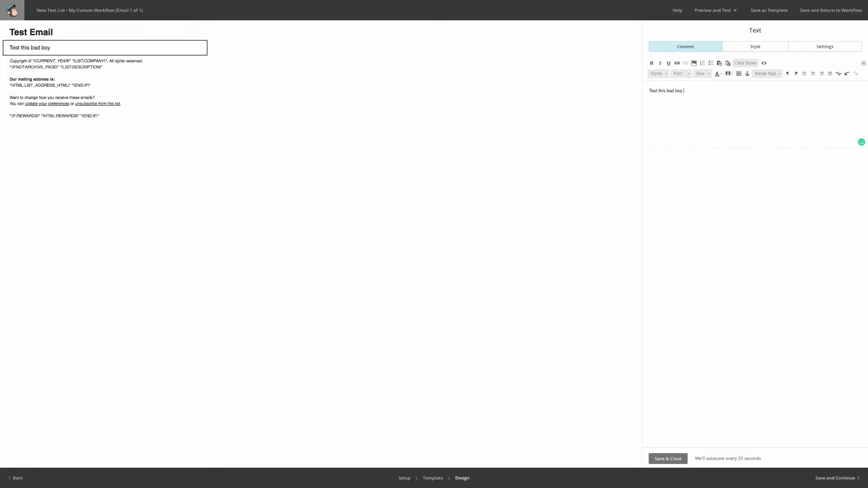
{"action": "type", "text": "!"}
{"action": "key", "text": "Return"}
{"action": "type", "text": "Boom"}
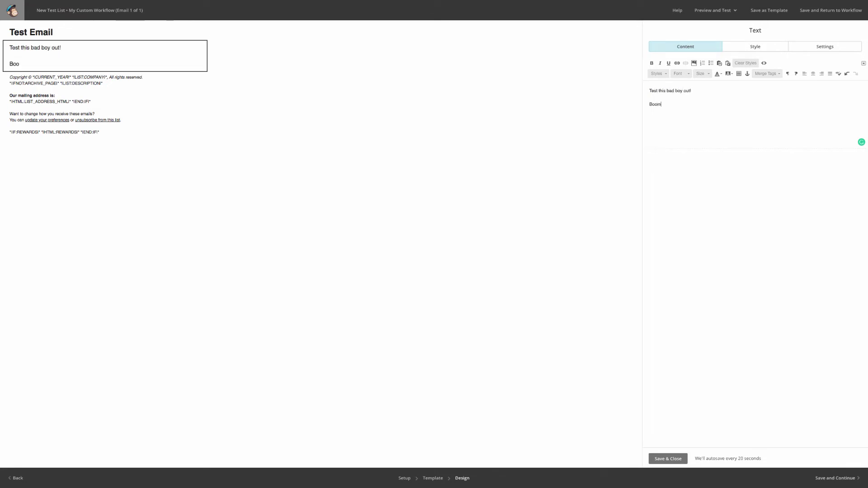
{"action": "type", "text": ". This is the email that peopl"}
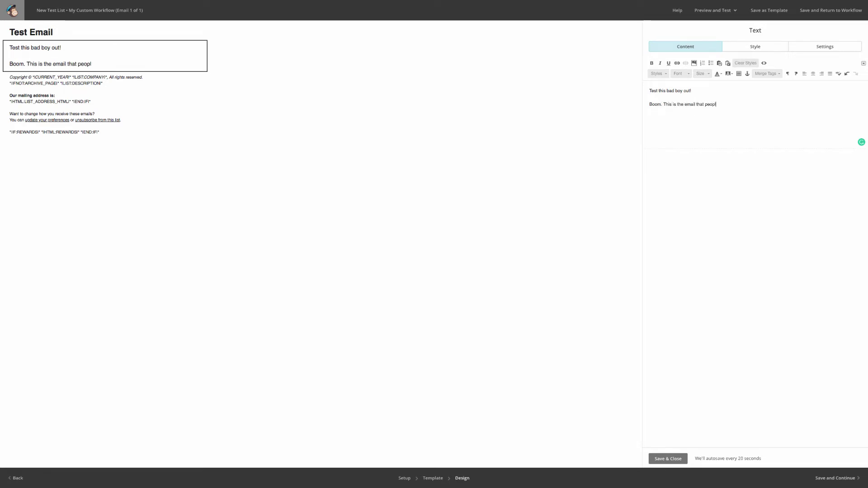
{"action": "type", "text": "e will get whe"}
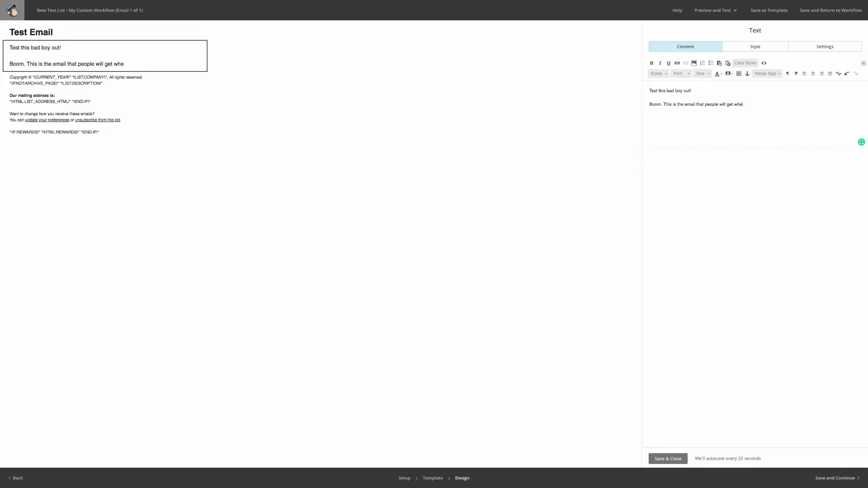
{"action": "type", "text": "n they sign up. :"}
Examine the editing options of the email's footer, body text and heading blocks, including their content, style and settings.
{"action": "mouse_move", "coordinate": [107, 96]}
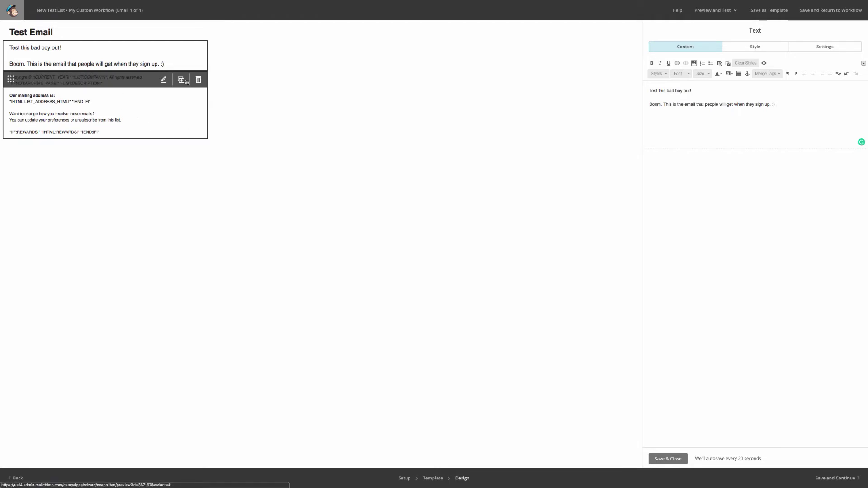
{"action": "left_click", "coordinate": [164, 81]}
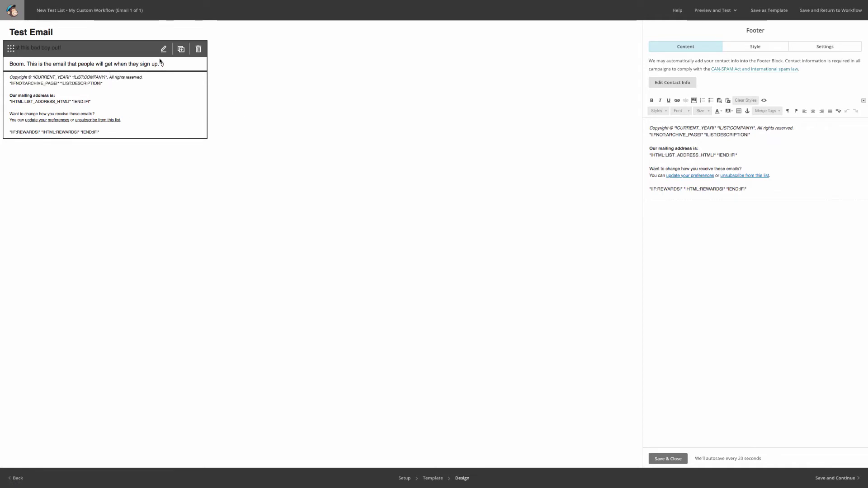
{"action": "left_click", "coordinate": [163, 49]}
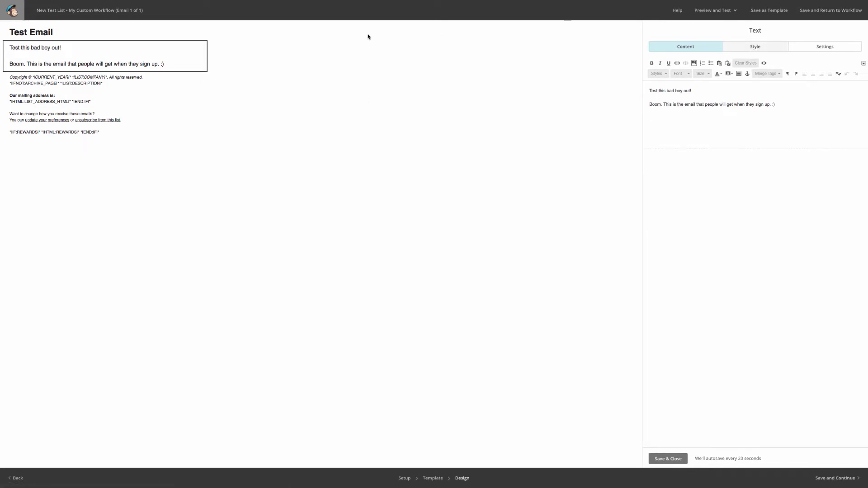
{"action": "left_click", "coordinate": [751, 47]}
{"action": "left_click", "coordinate": [702, 47]}
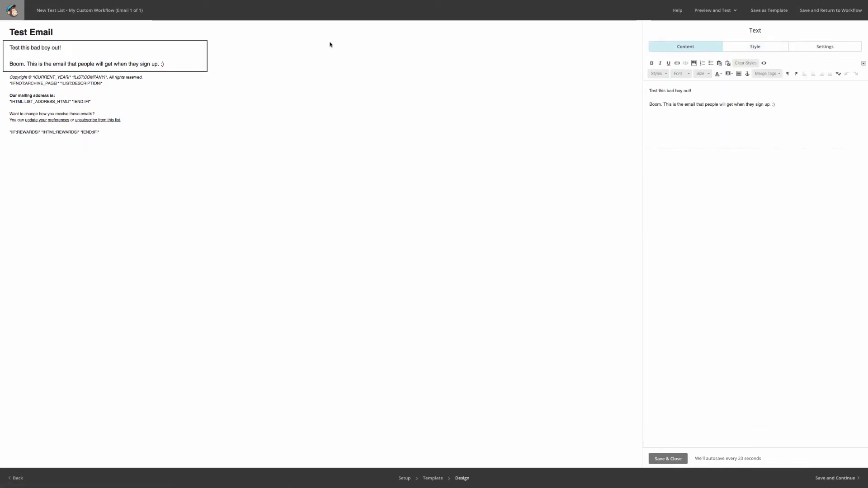
{"action": "left_click", "coordinate": [35, 32]}
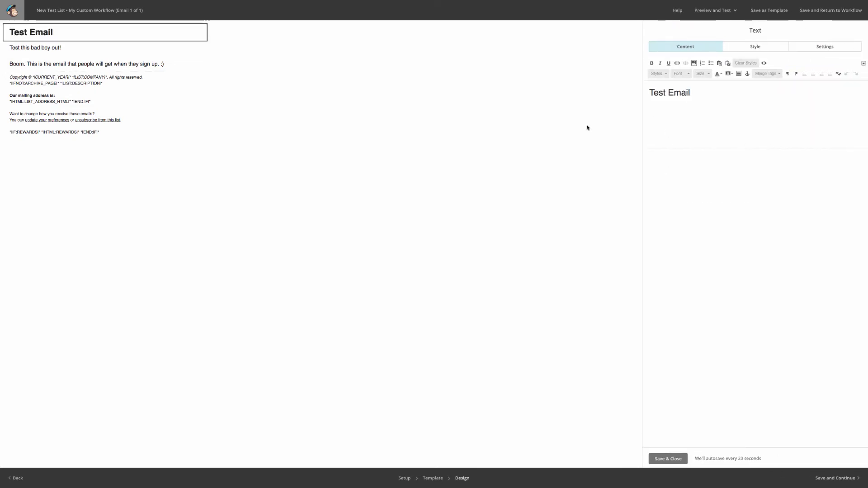
{"action": "left_click", "coordinate": [173, 110]}
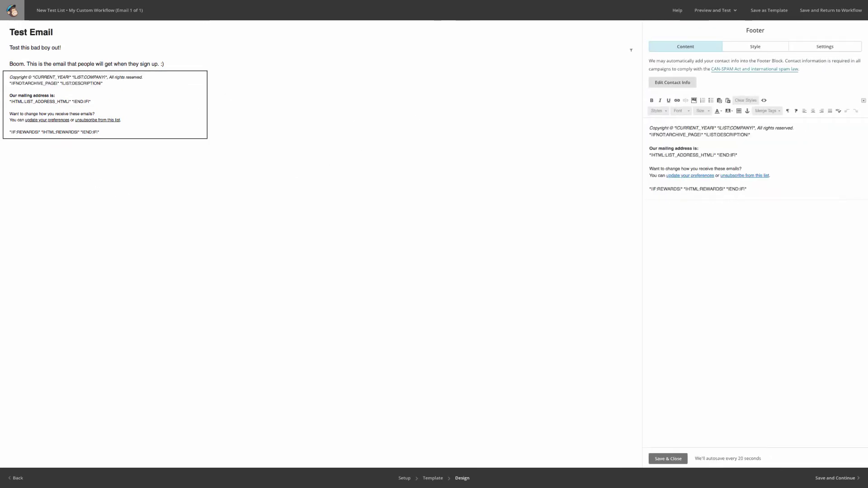
{"action": "left_click", "coordinate": [755, 46]}
{"action": "left_click", "coordinate": [825, 47]}
{"action": "left_click", "coordinate": [676, 47]}
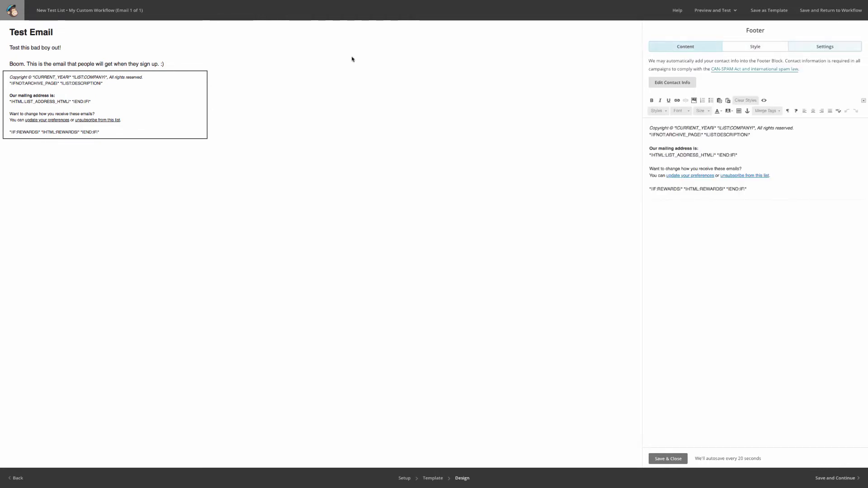
Insert the group photo of three men from My Files into the email's heading block at 2048 by 1365 and save the block.
{"action": "left_click", "coordinate": [36, 35]}
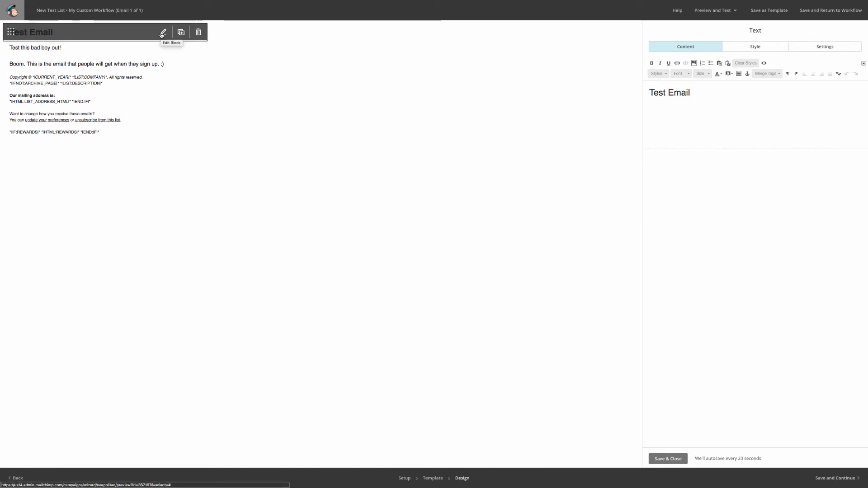
{"action": "left_click", "coordinate": [694, 64]}
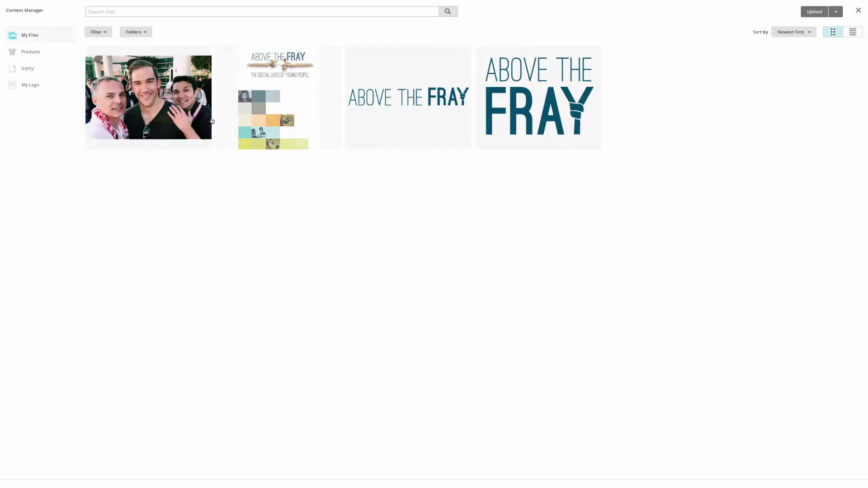
{"action": "left_click", "coordinate": [145, 96]}
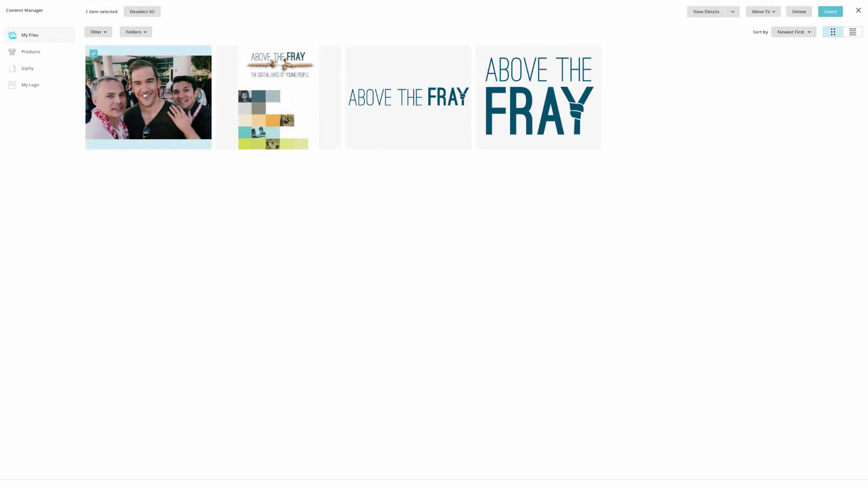
{"action": "left_click", "coordinate": [830, 13]}
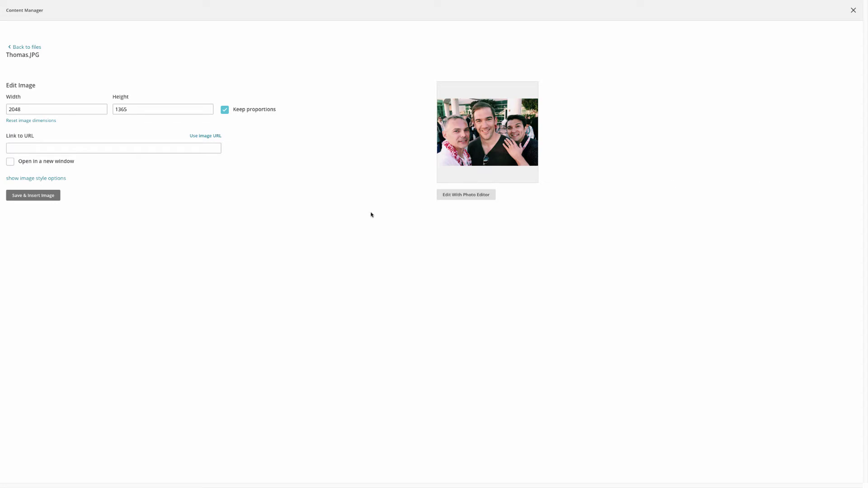
{"action": "left_click", "coordinate": [39, 197]}
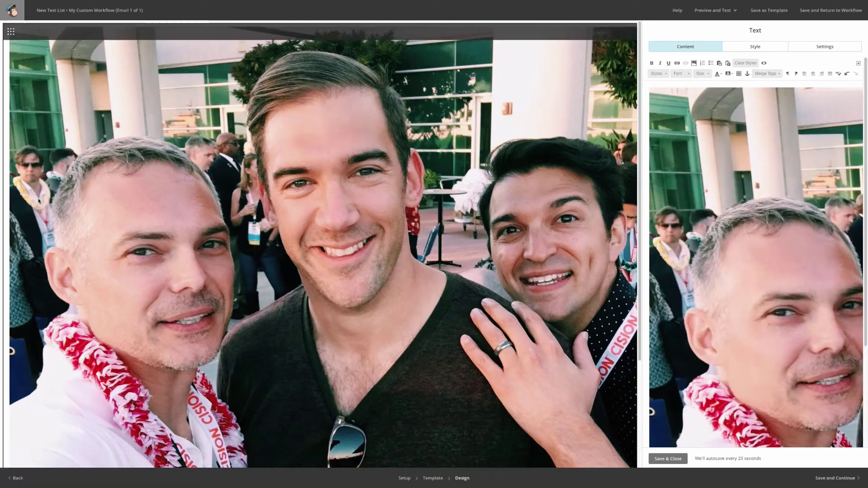
{"action": "left_click", "coordinate": [672, 459]}
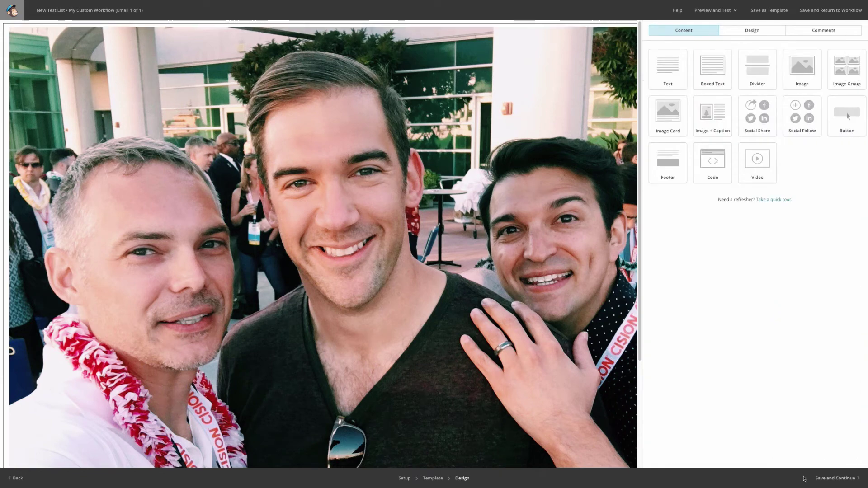
Save the finished email design, proceed to the workflow confirmation and start the automation workflow for Test List.
{"action": "left_click", "coordinate": [824, 481]}
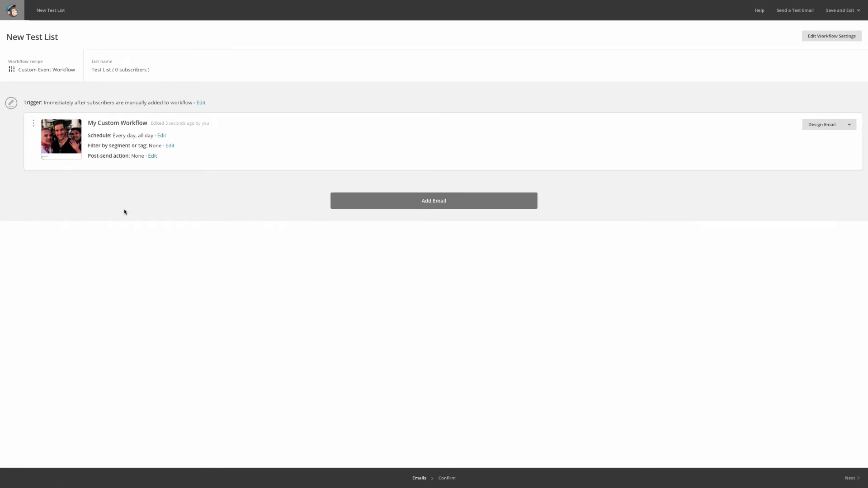
{"action": "left_click", "coordinate": [852, 478]}
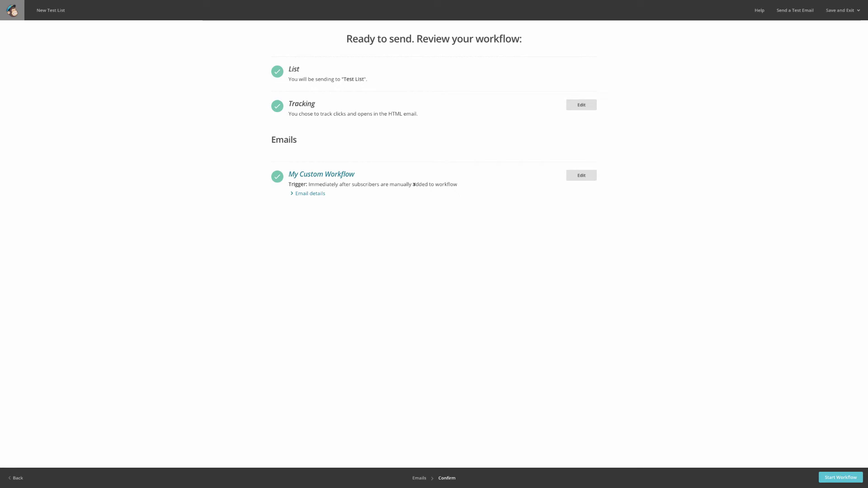
{"action": "left_click", "coordinate": [837, 478]}
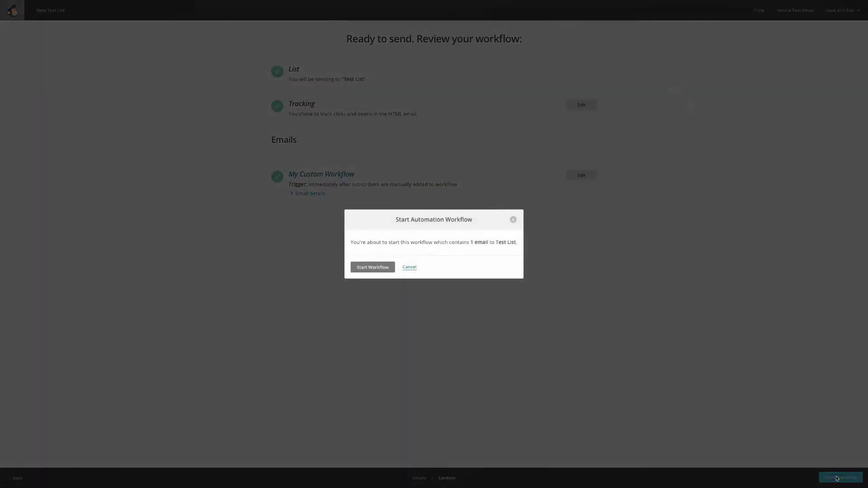
{"action": "left_click", "coordinate": [366, 269]}
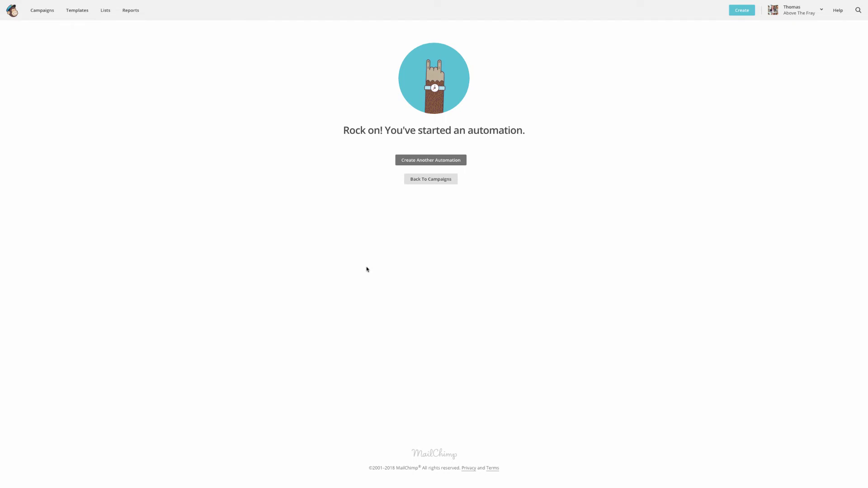
Review the running New Test List campaign's email and confirmation pages, and check its available actions in the campaign list.
{"action": "left_click", "coordinate": [46, 13]}
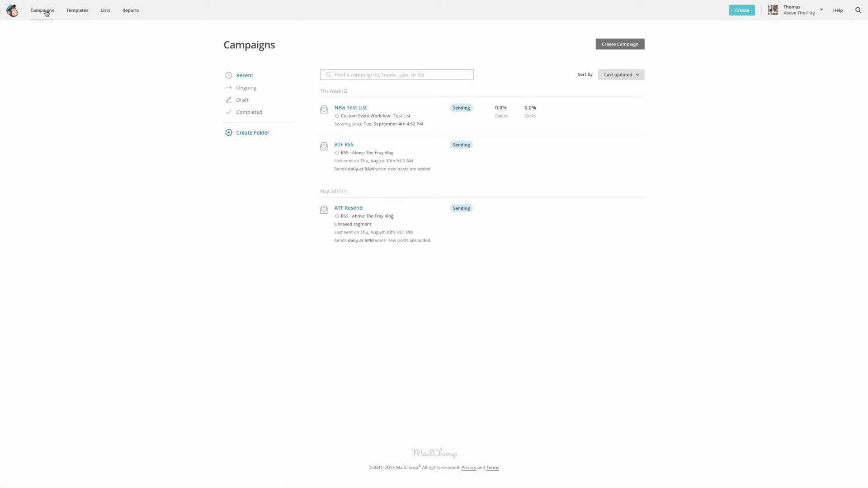
{"action": "left_click", "coordinate": [353, 110]}
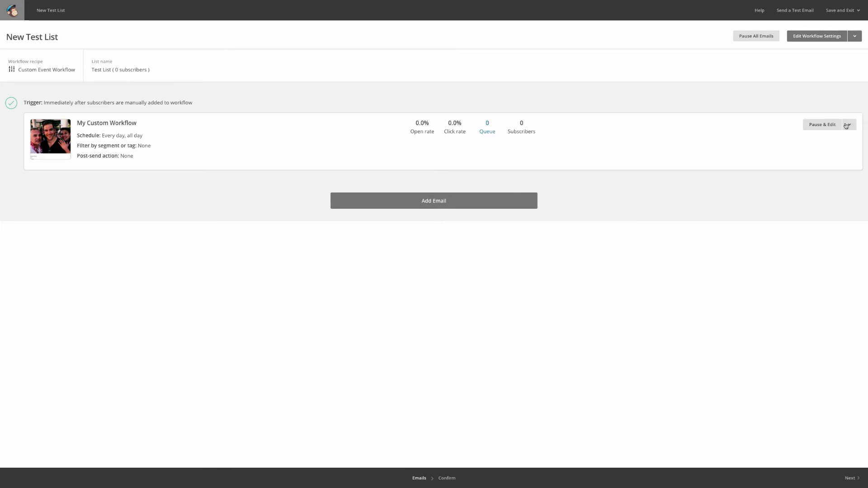
{"action": "left_click", "coordinate": [854, 478]}
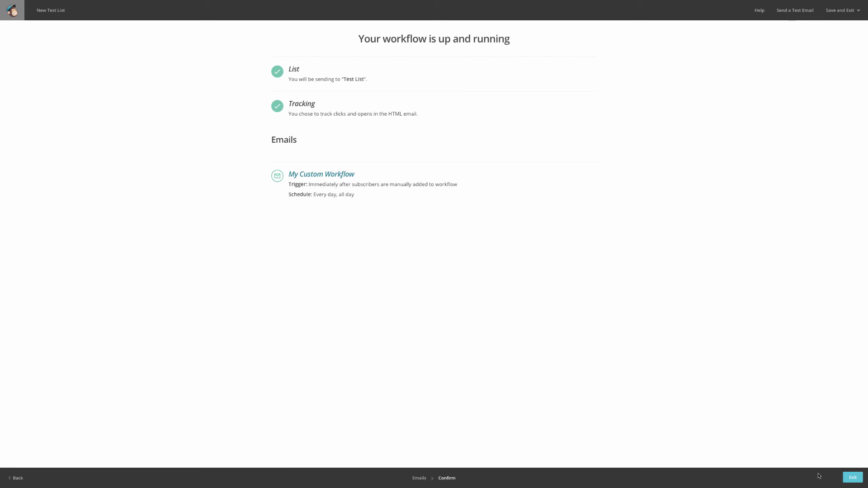
{"action": "left_click", "coordinate": [853, 481]}
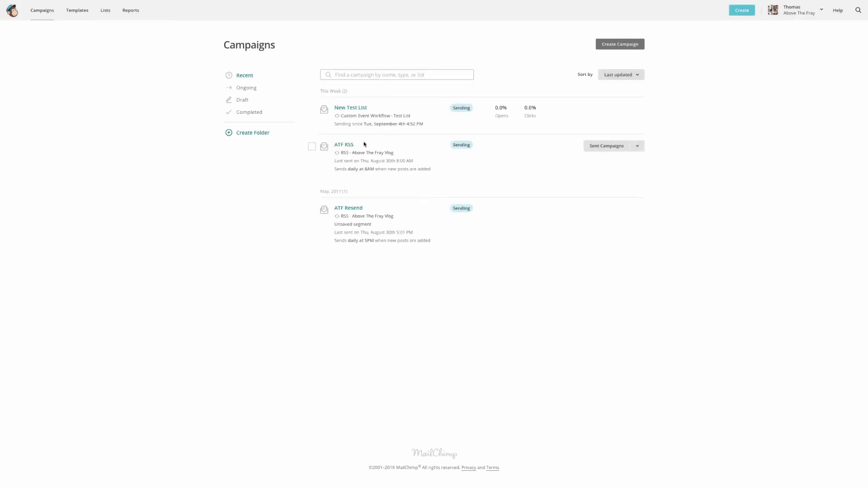
{"action": "left_click", "coordinate": [637, 110]}
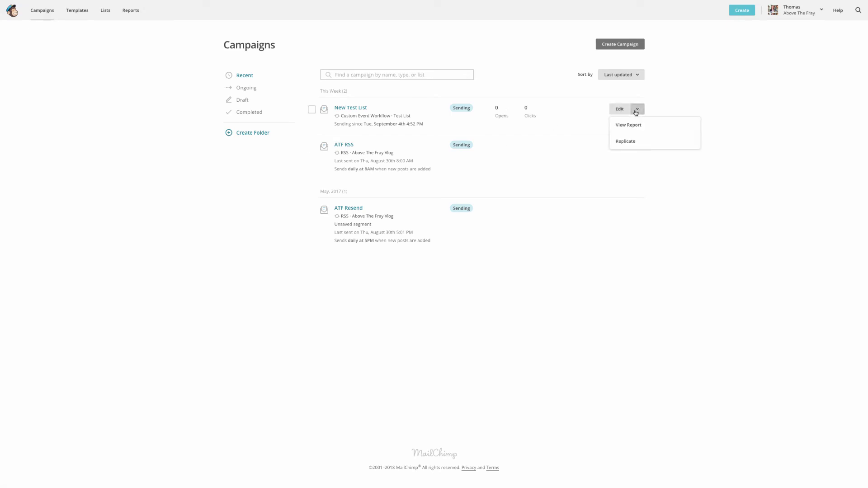
{"action": "left_click", "coordinate": [52, 10]}
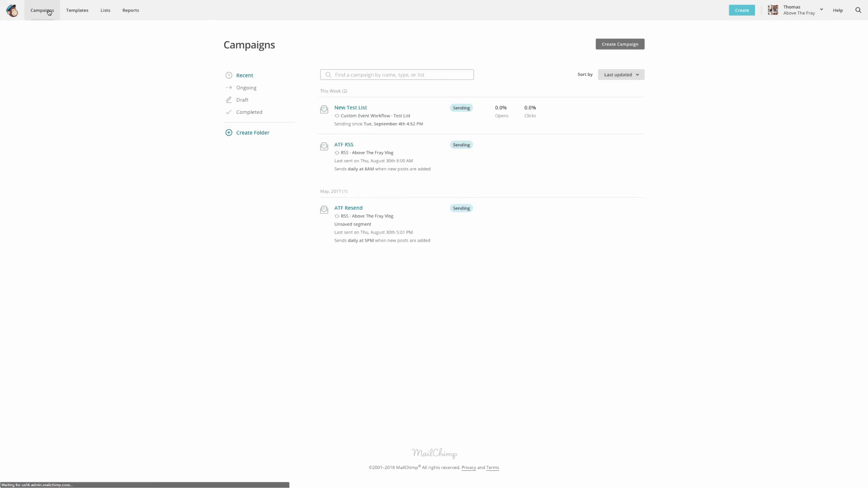
Create a new signup form campaign as an embedded form for Test List.
{"action": "left_click", "coordinate": [625, 44]}
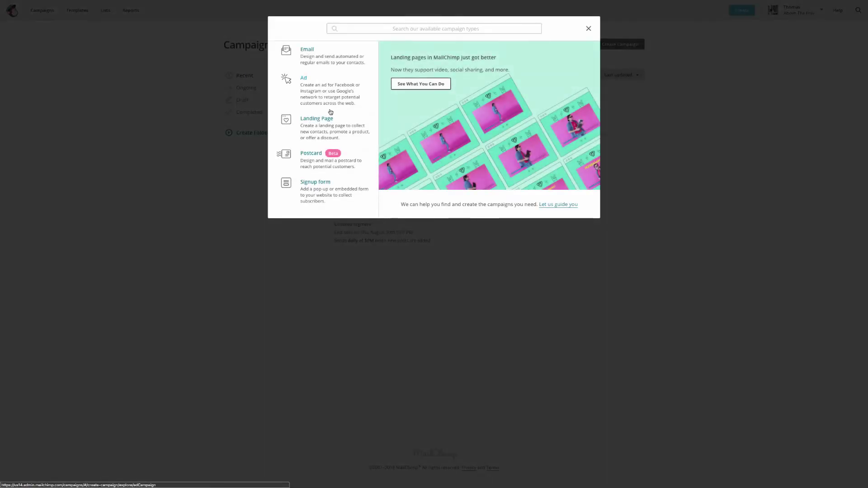
{"action": "left_click", "coordinate": [314, 183]}
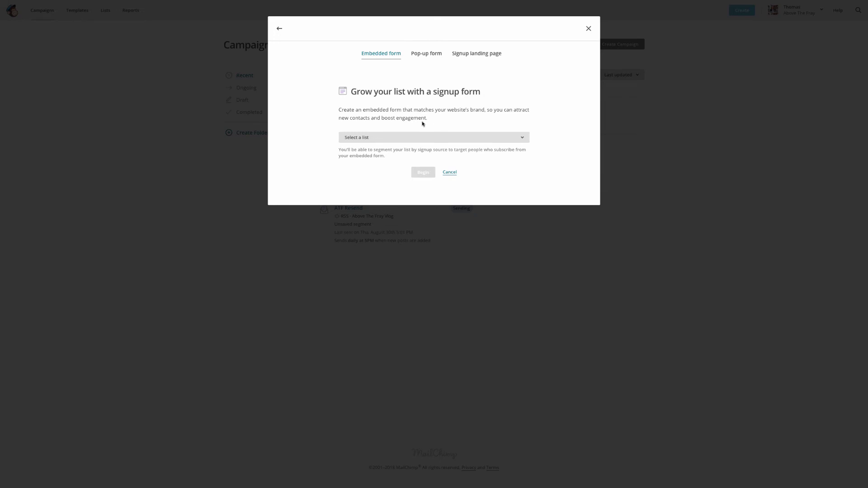
{"action": "left_click", "coordinate": [368, 138]}
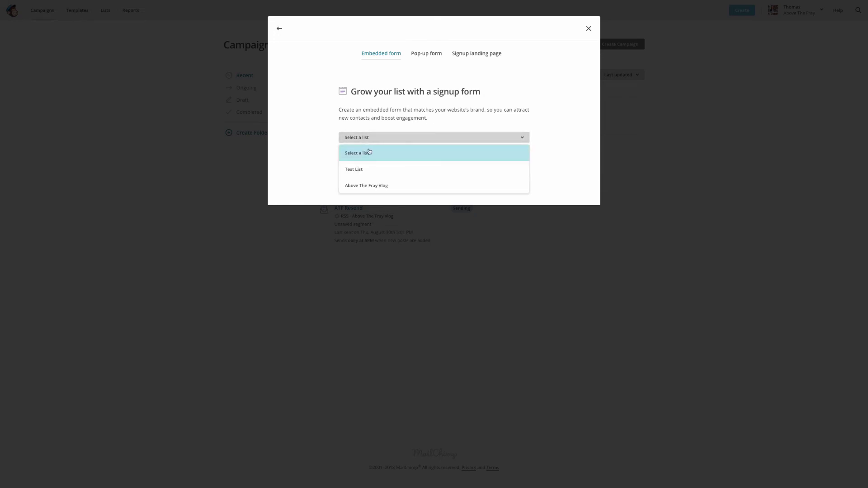
{"action": "left_click", "coordinate": [359, 170]}
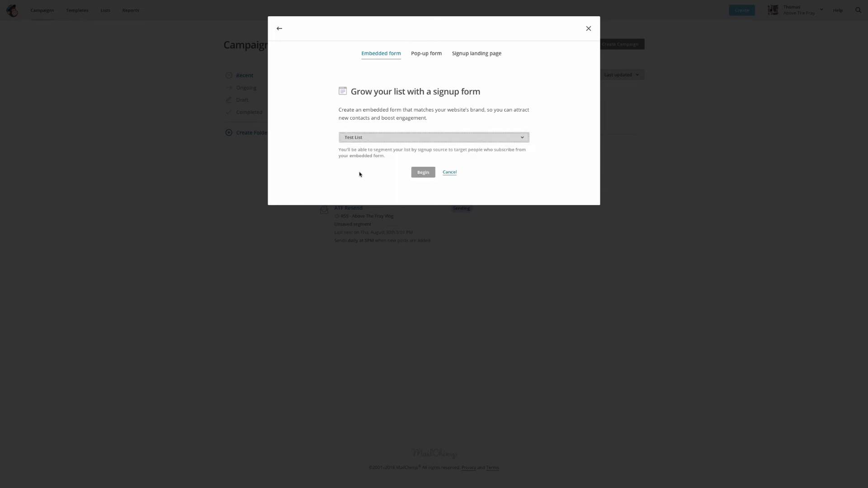
{"action": "left_click", "coordinate": [416, 176]}
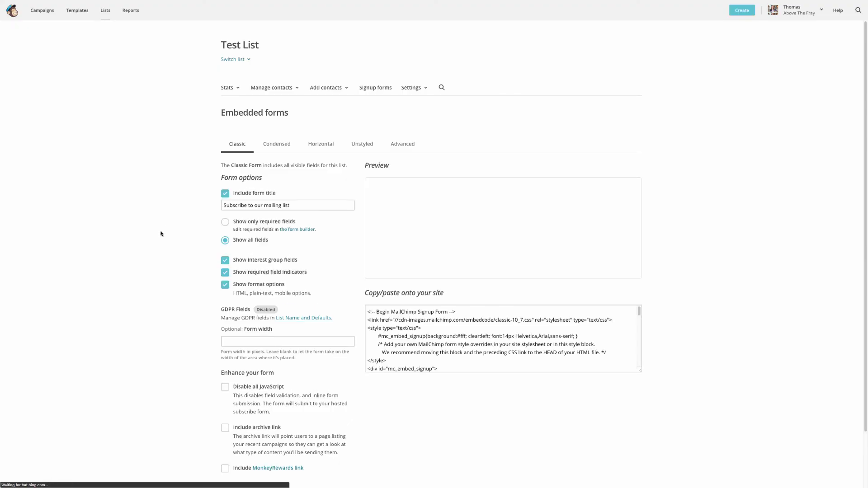
Examine the Classic form's options and preview, and compare it with the Horizontal and Condensed form layouts.
{"action": "scroll", "coordinate": [164, 237], "scroll_direction": "down", "scroll_amount": 1}
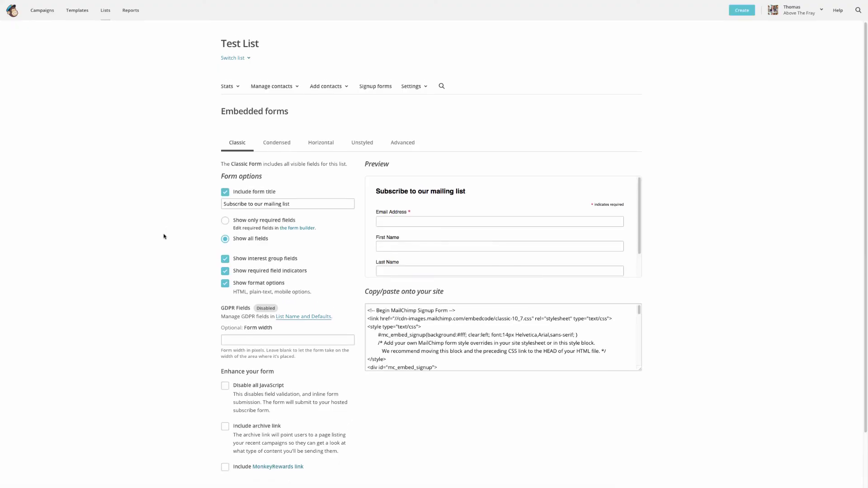
{"action": "scroll", "coordinate": [401, 226], "scroll_direction": "down", "scroll_amount": 1}
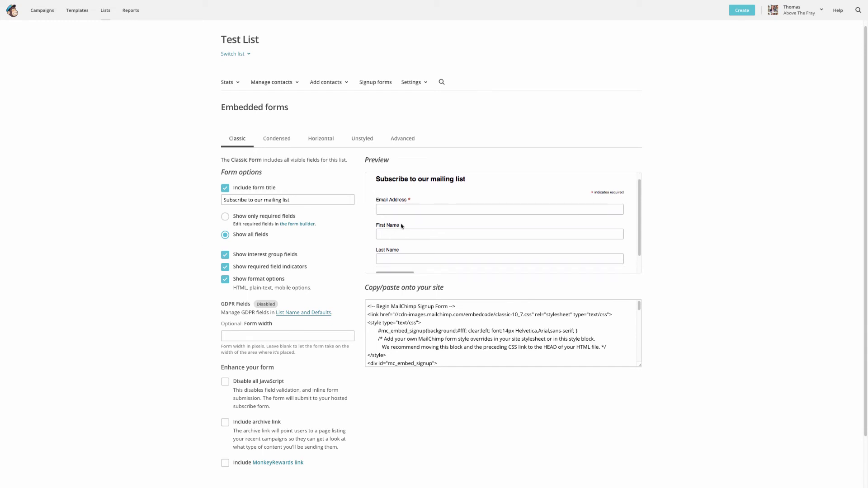
{"action": "scroll", "coordinate": [401, 226], "scroll_direction": "up", "scroll_amount": 1}
{"action": "scroll", "coordinate": [401, 226], "scroll_direction": "up", "scroll_amount": 1}
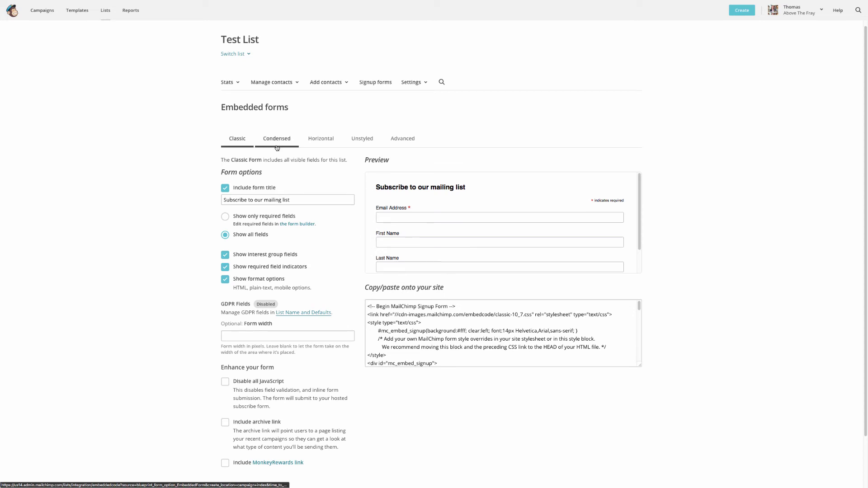
{"action": "left_click", "coordinate": [316, 144]}
{"action": "left_click", "coordinate": [284, 147]}
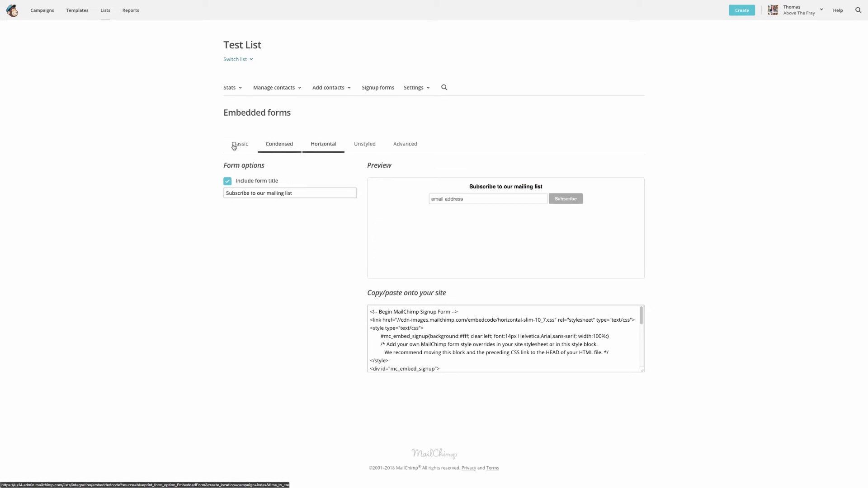
Return to the Classic embedded form layout and copy its complete signup form code.
{"action": "left_click", "coordinate": [236, 147]}
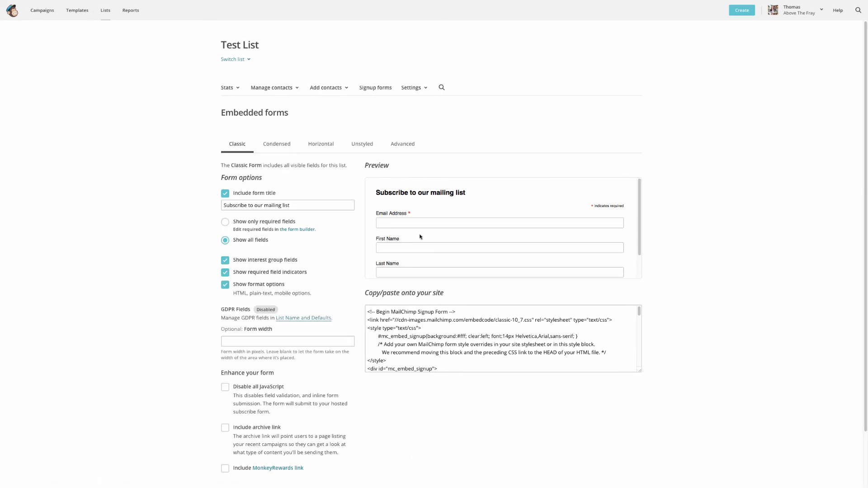
{"action": "scroll", "coordinate": [454, 244], "scroll_direction": "down", "scroll_amount": 1}
{"action": "scroll", "coordinate": [454, 244], "scroll_direction": "up", "scroll_amount": 1}
{"action": "left_click", "coordinate": [451, 325]}
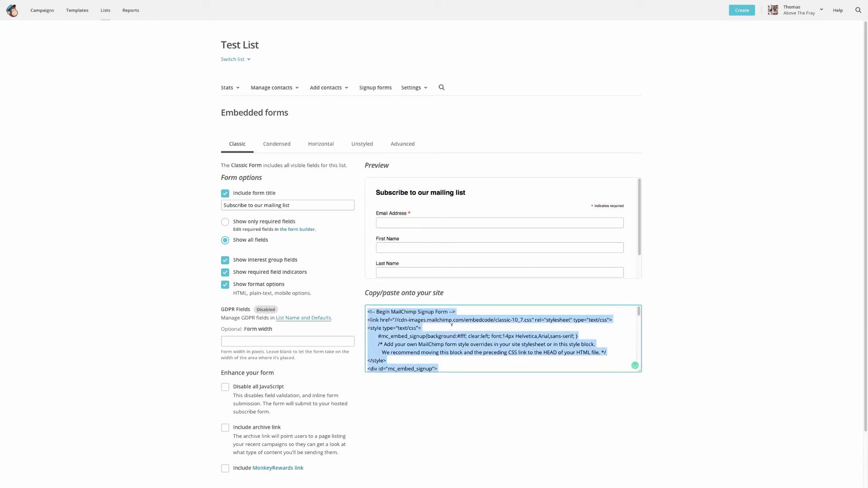
{"action": "right_click", "coordinate": [404, 329]}
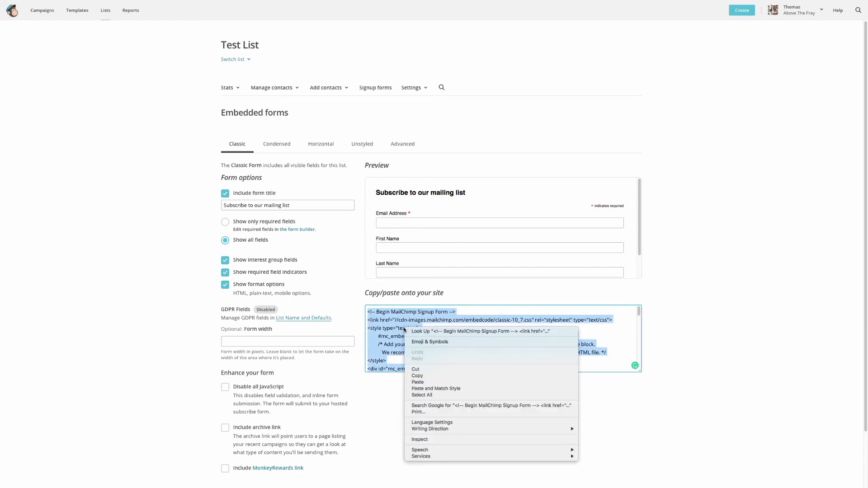
{"action": "left_click", "coordinate": [417, 375]}
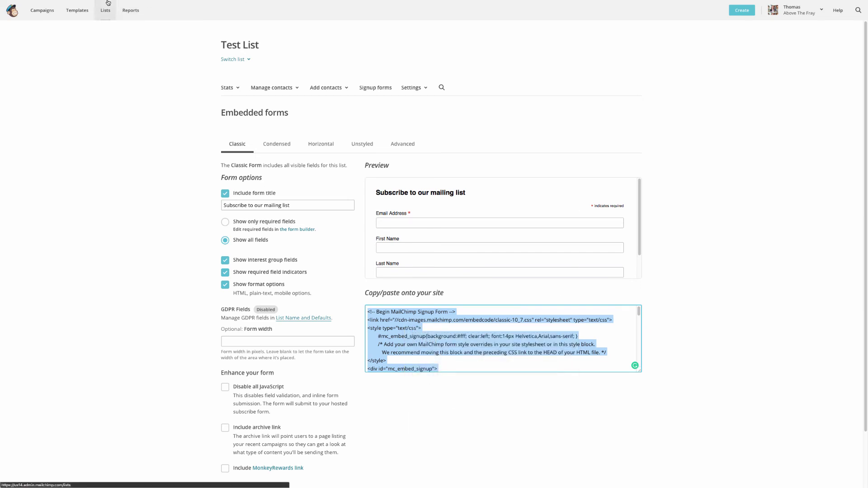
Switch to the WordPress Widgets page and add a Custom HTML widget as the first item in the Blog Sidebar.
{"action": "left_click", "coordinate": [65, 15]}
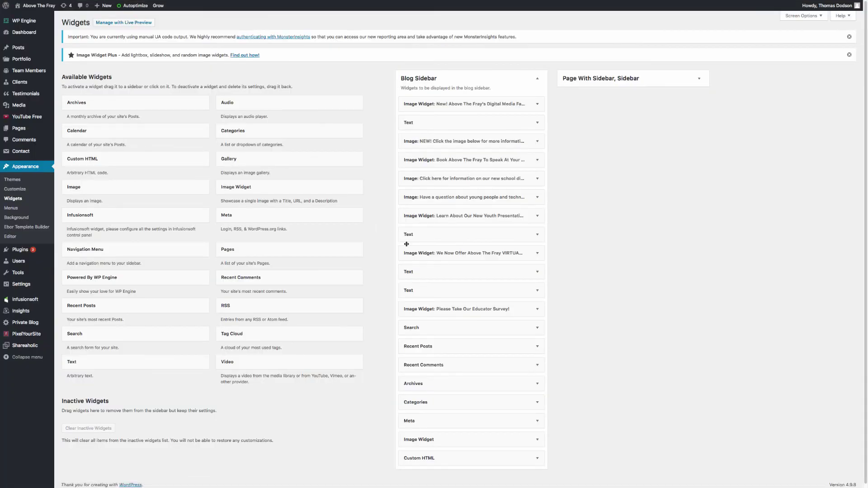
{"action": "scroll", "coordinate": [634, 270], "scroll_direction": "down", "scroll_amount": 1}
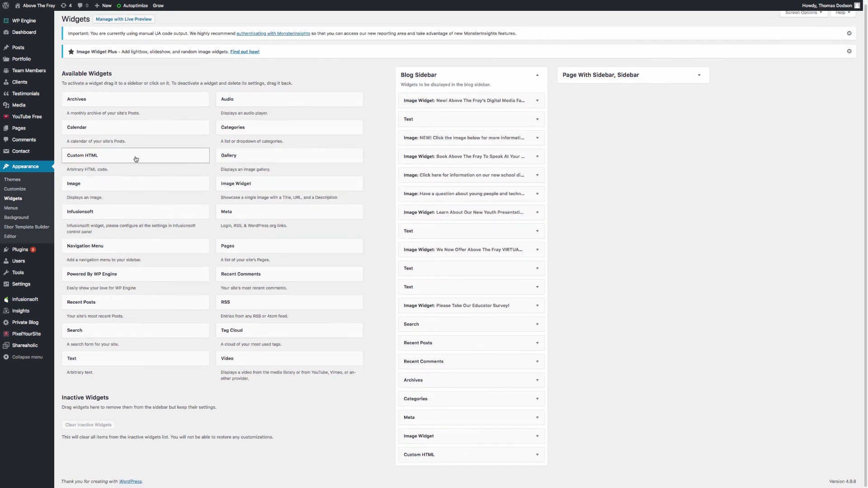
{"action": "left_click_drag", "start_coordinate": [114, 155], "coordinate": [450, 100]}
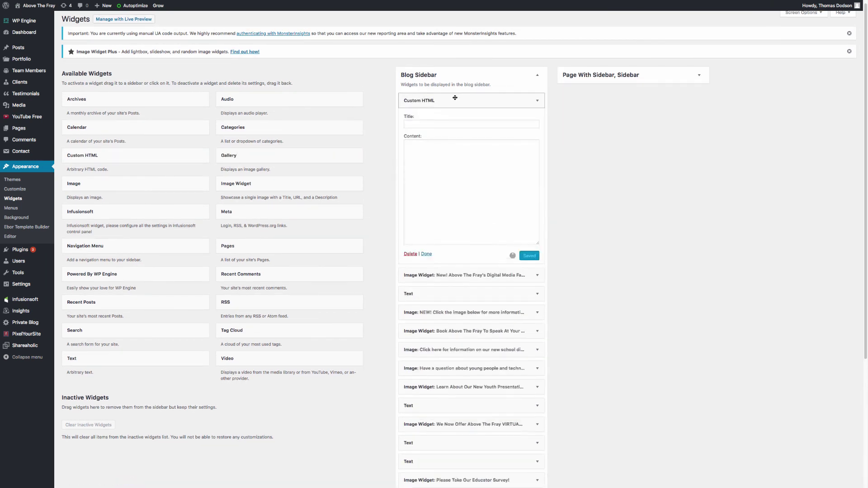
Title the Custom HTML widget "Test List", paste the copied signup form code as its content and save it.
{"action": "left_click", "coordinate": [438, 124]}
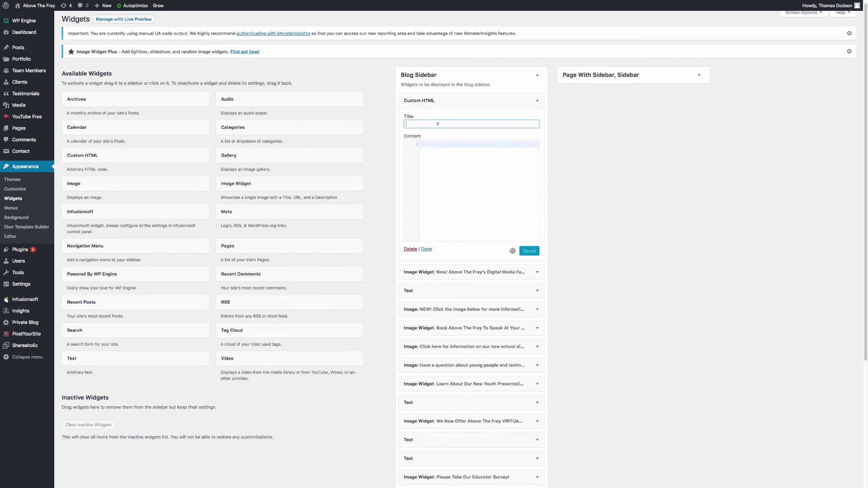
{"action": "type", "text": "<"}
{"action": "type", "text": "List"}
{"action": "left_click", "coordinate": [454, 142]}
{"action": "key", "text": "ctrl+v"}
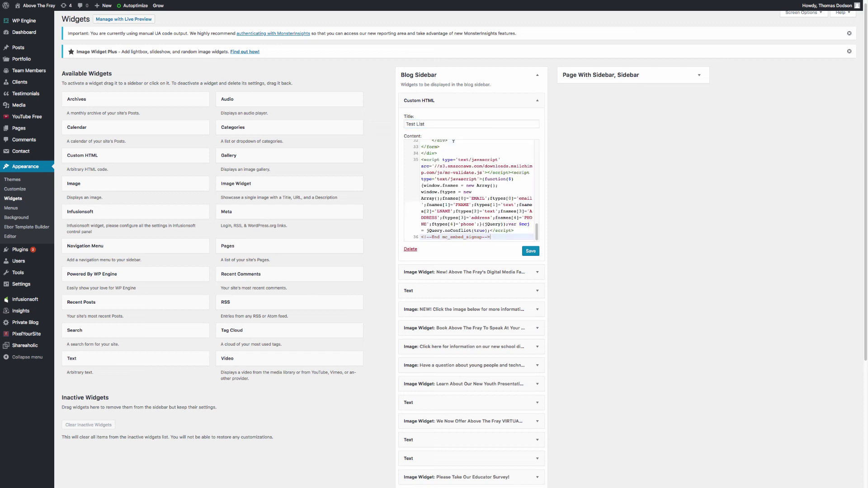
{"action": "left_click", "coordinate": [530, 252]}
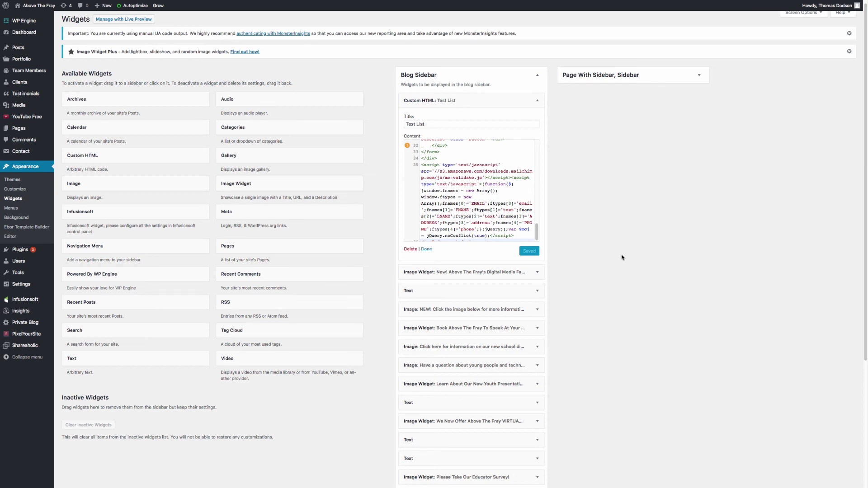
Open the Above The Fray blog page in a new browser tab to check the signup form in its sidebar.
{"action": "scroll", "coordinate": [622, 256], "scroll_direction": "up", "scroll_amount": 1}
{"action": "mouse_move", "coordinate": [297, 3]}
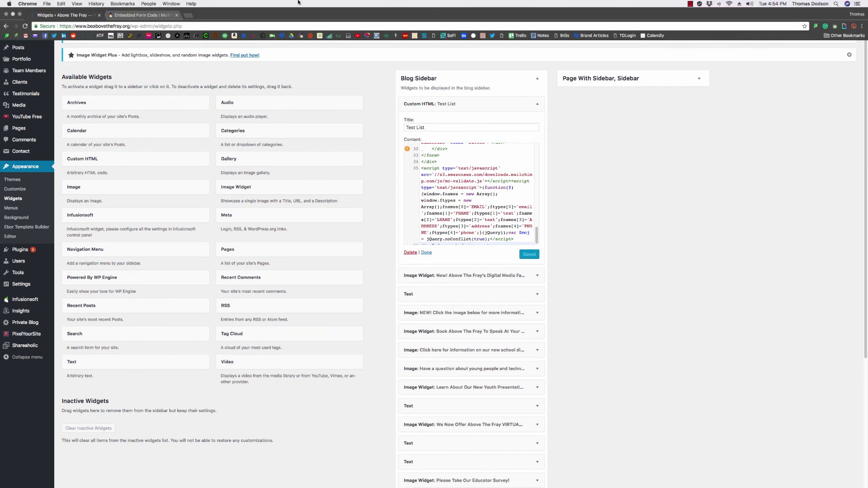
{"action": "left_click", "coordinate": [191, 16]}
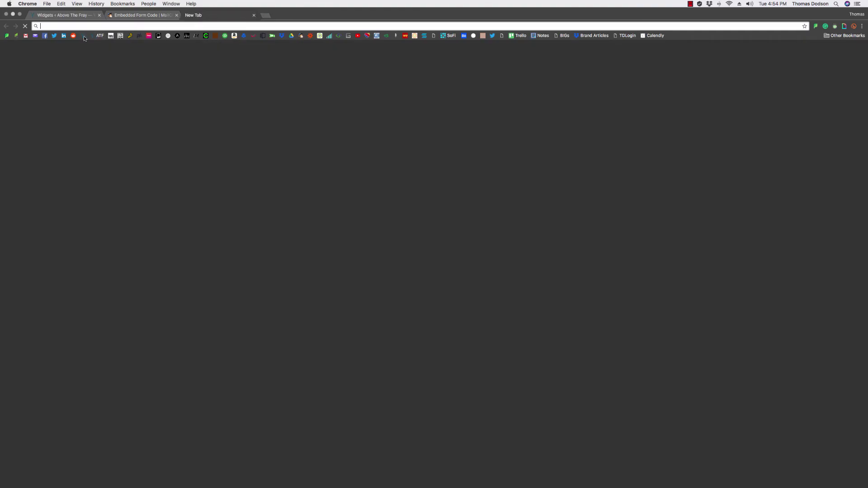
{"action": "left_click", "coordinate": [132, 16]}
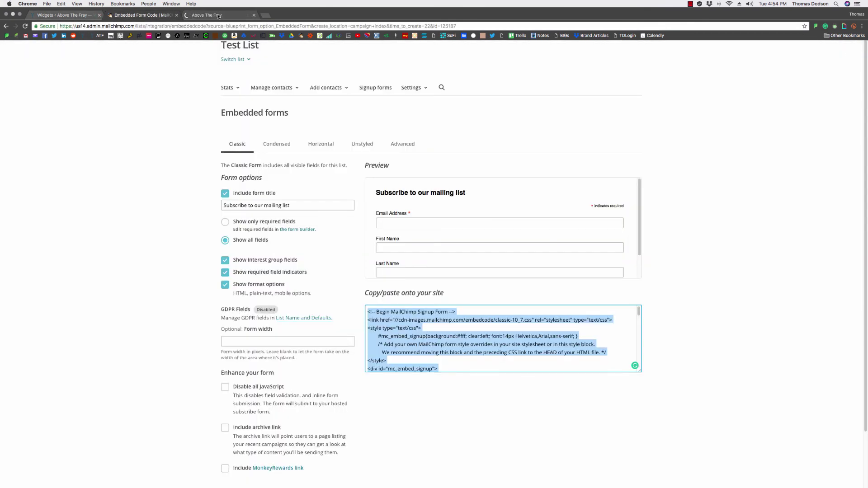
{"action": "left_click", "coordinate": [217, 16]}
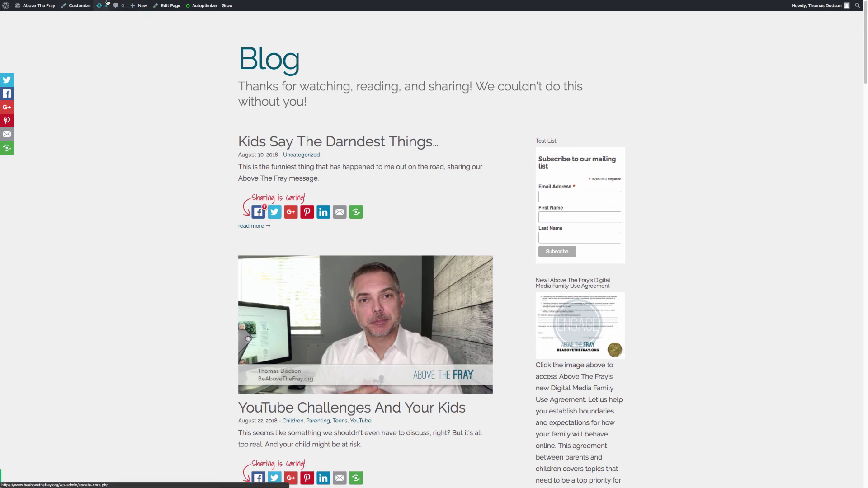
Go back to the MailChimp embedded form and compare the required-fields-only version with the all-fields version and its code.
{"action": "left_click", "coordinate": [142, 15]}
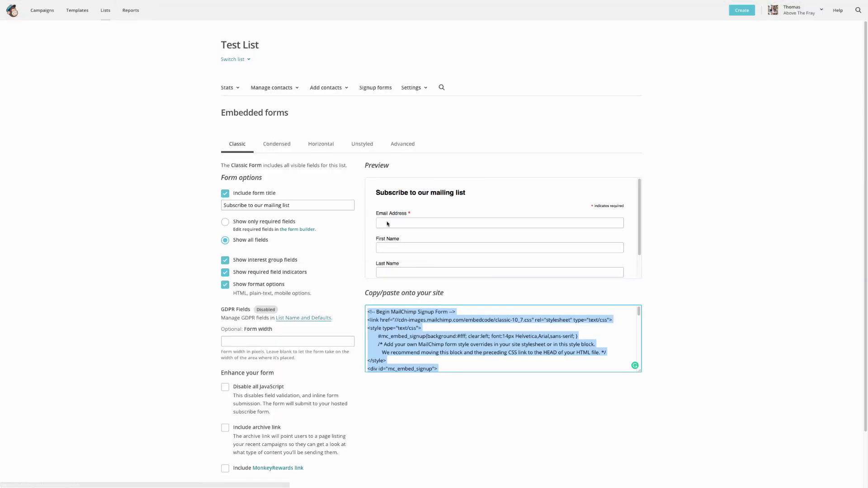
{"action": "scroll", "coordinate": [188, 278], "scroll_direction": "down", "scroll_amount": 1}
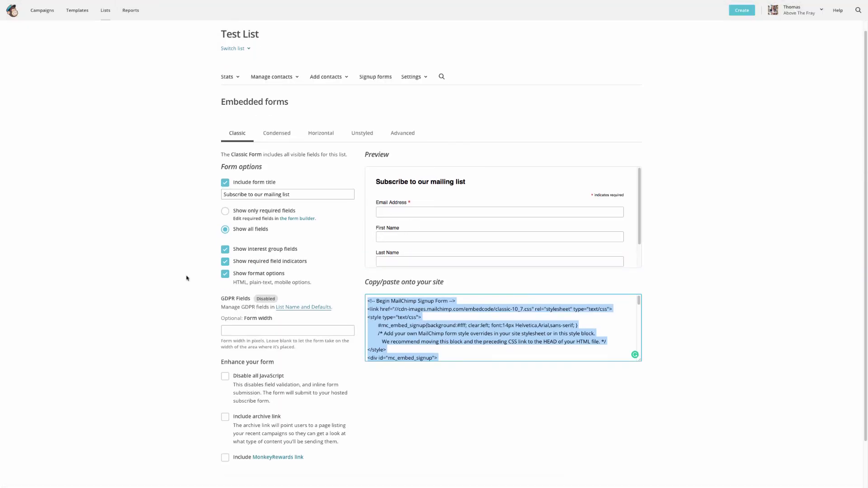
{"action": "left_click", "coordinate": [226, 214]}
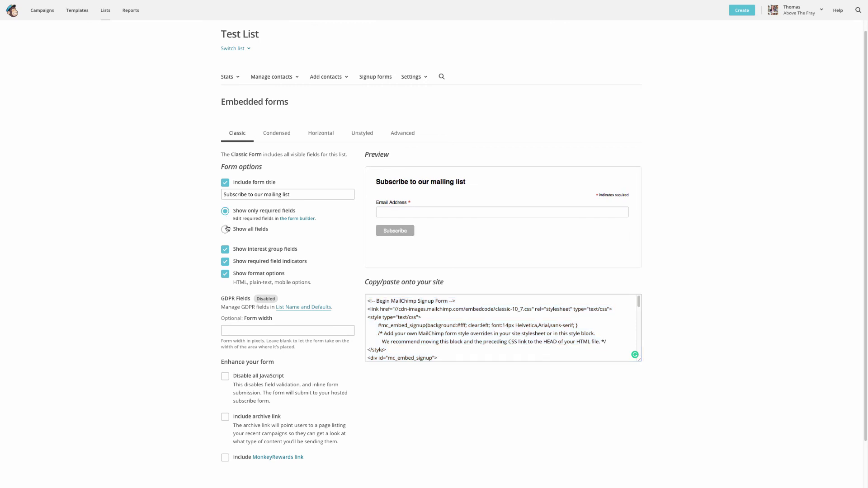
{"action": "left_click", "coordinate": [225, 230]}
{"action": "scroll", "coordinate": [199, 260], "scroll_direction": "down", "scroll_amount": 2}
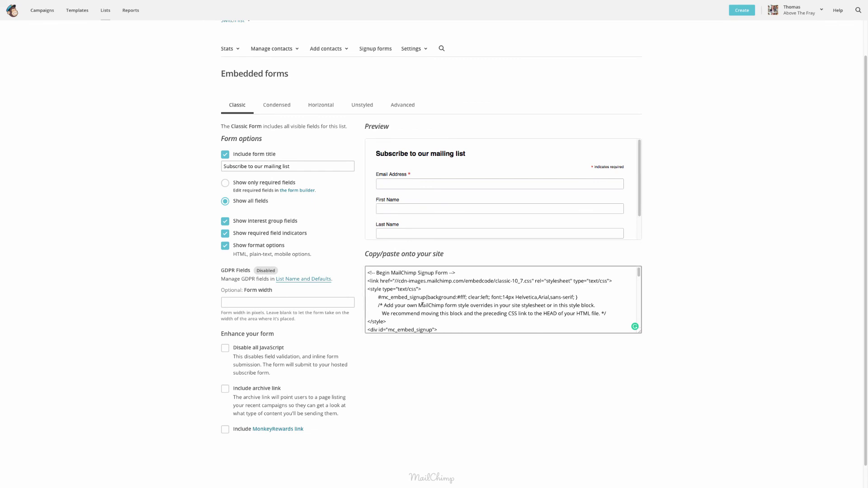
{"action": "scroll", "coordinate": [437, 293], "scroll_direction": "down", "scroll_amount": 1}
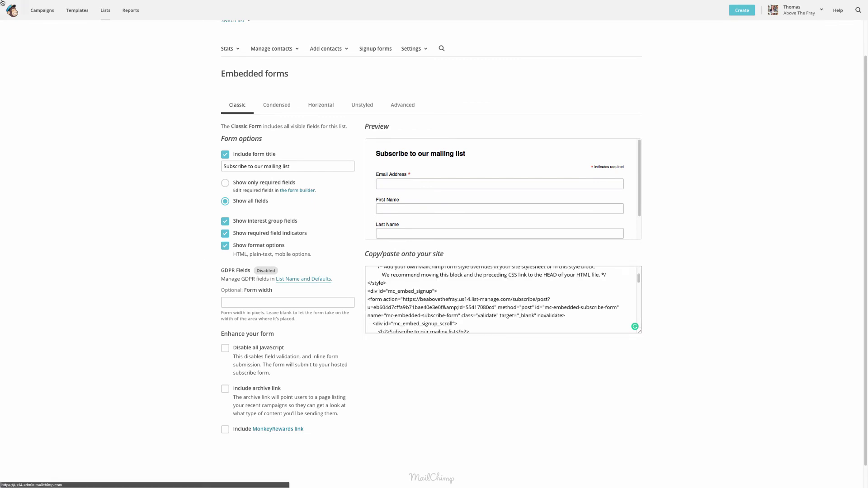
Return to the blog page and inspect the email address field of the sidebar's Test List signup form.
{"action": "mouse_move", "coordinate": [95, 2]}
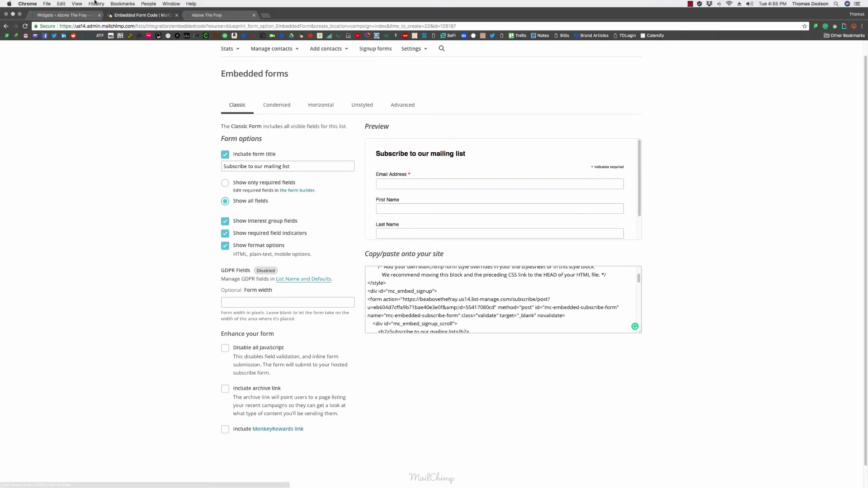
{"action": "left_click", "coordinate": [217, 15]}
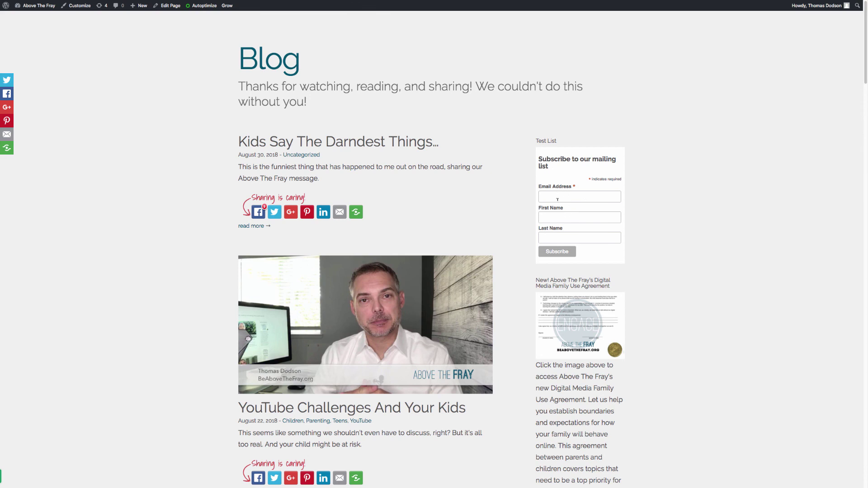
{"action": "left_click_drag", "start_coordinate": [573, 186], "coordinate": [576, 187]}
{"action": "left_click", "coordinate": [578, 188]}
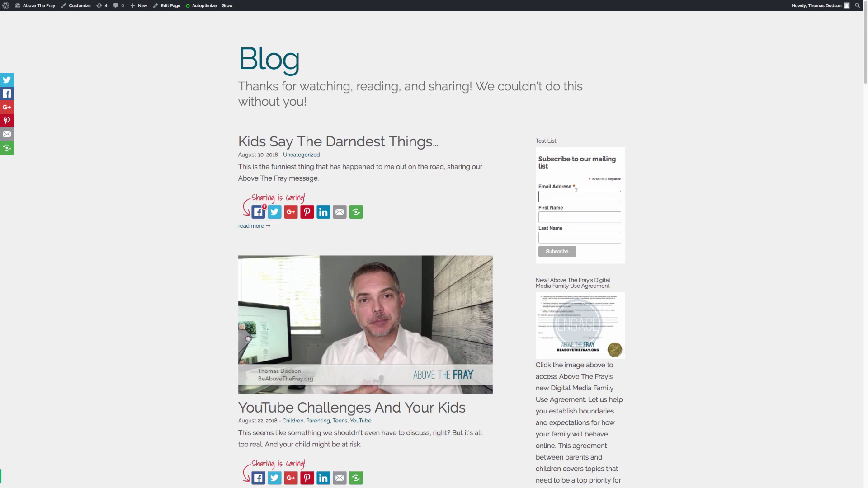